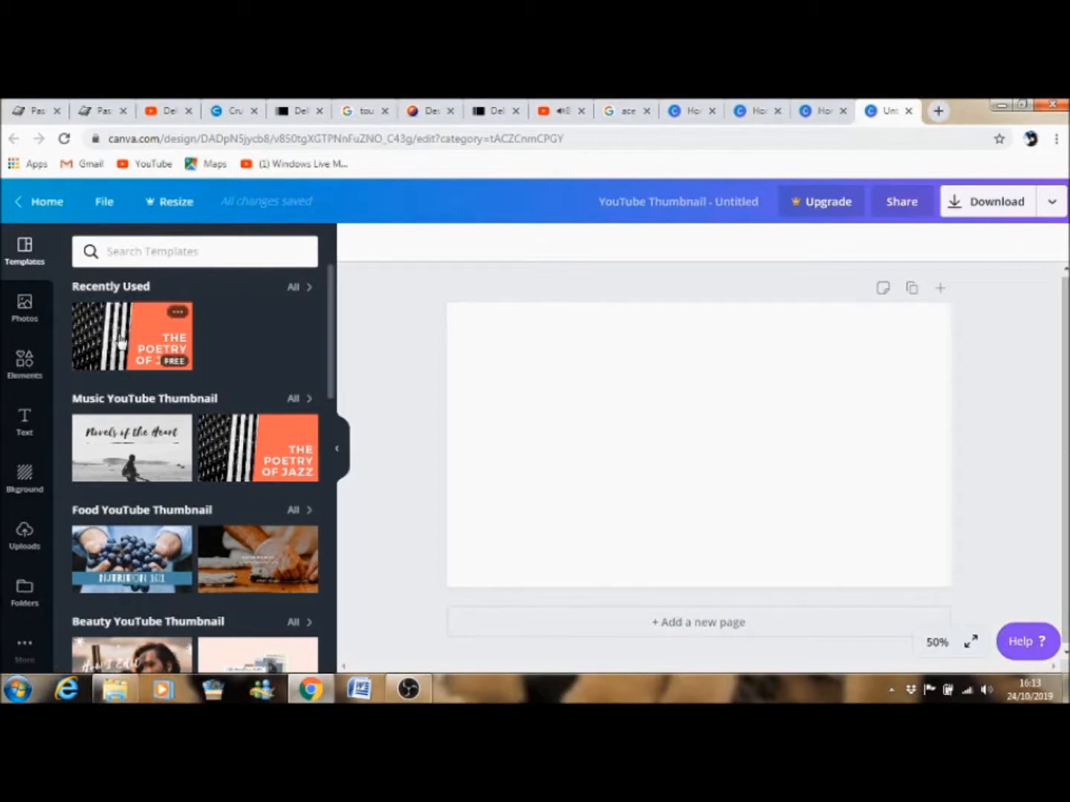
Apply the Poetry of Jazz template and delete every element it places on the page.
drag(332, 334, 373, 320)
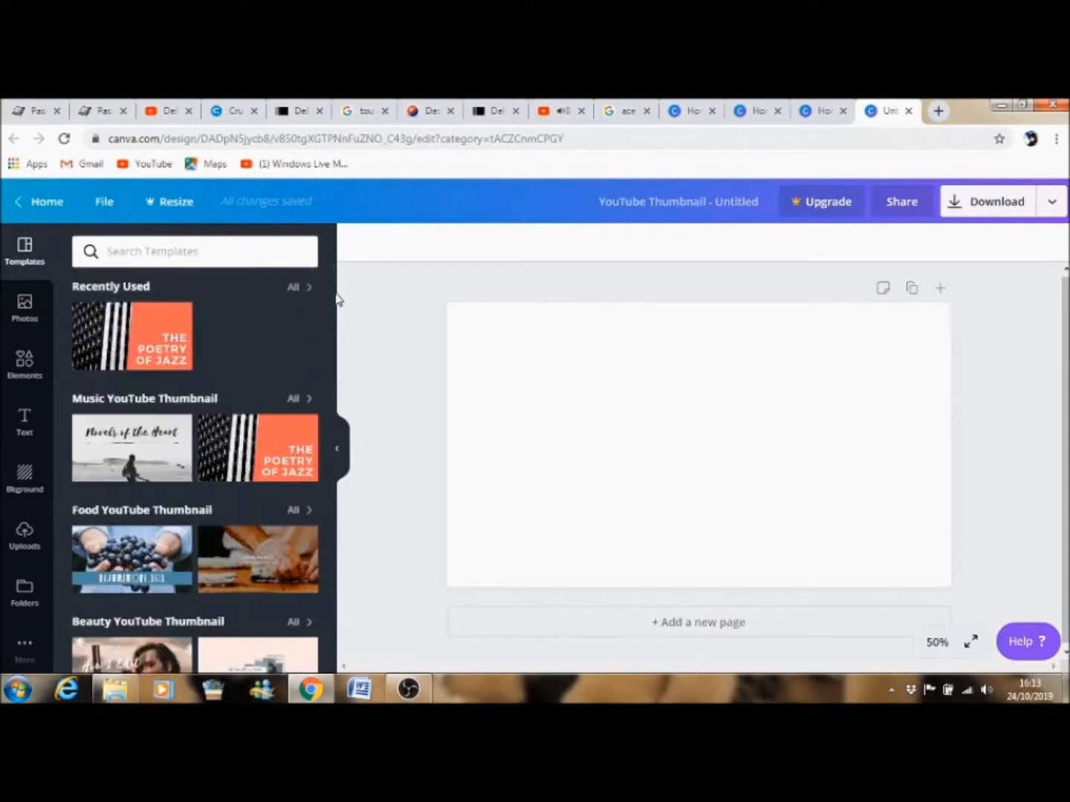
click(171, 348)
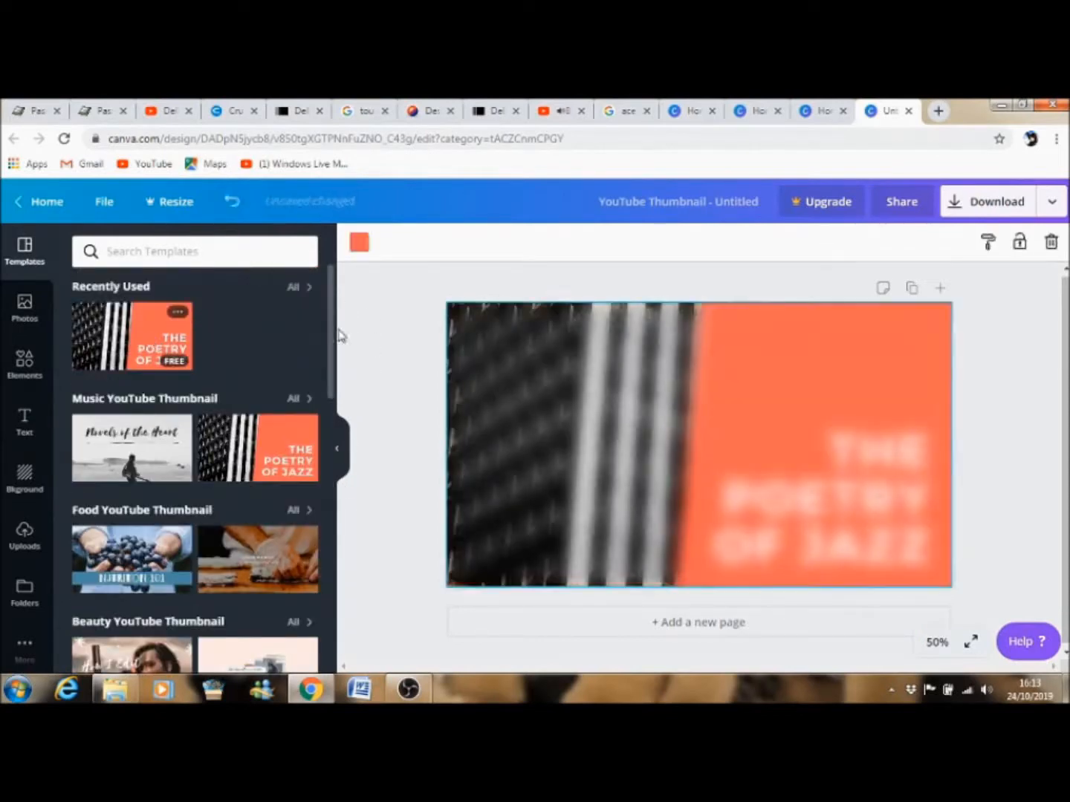
click(524, 428)
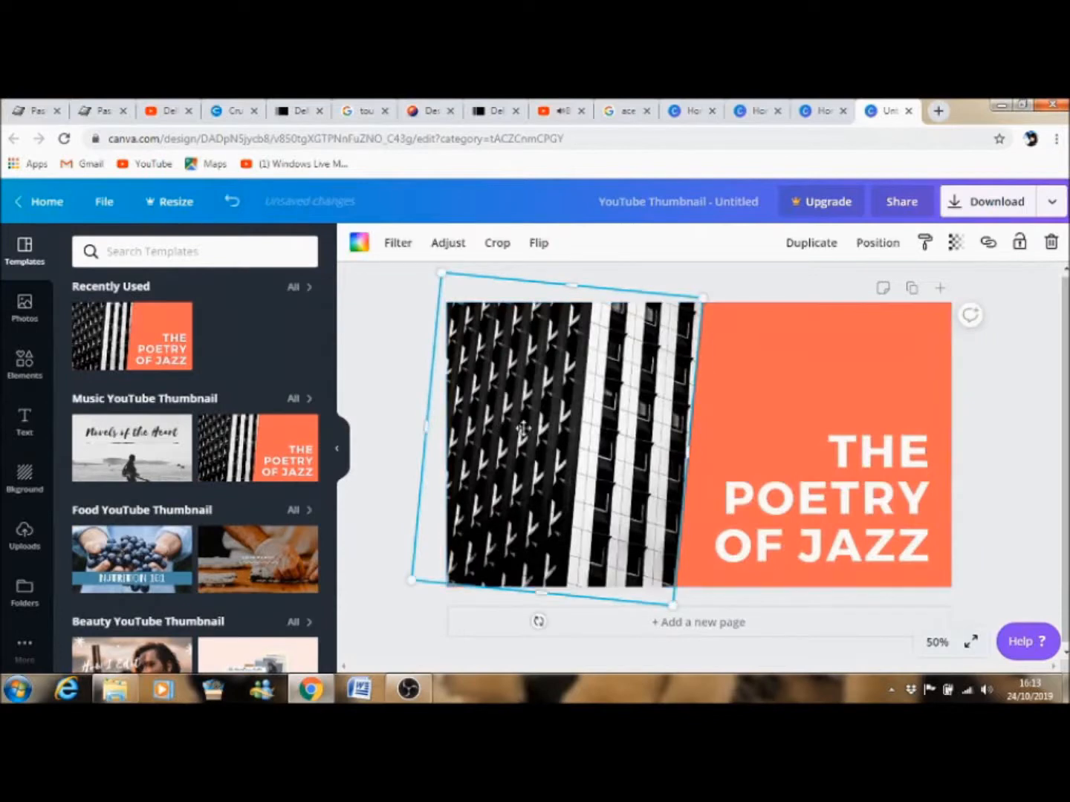
key(Delete)
key(Delete)
click(880, 499)
key(Delete)
click(702, 457)
key(Delete)
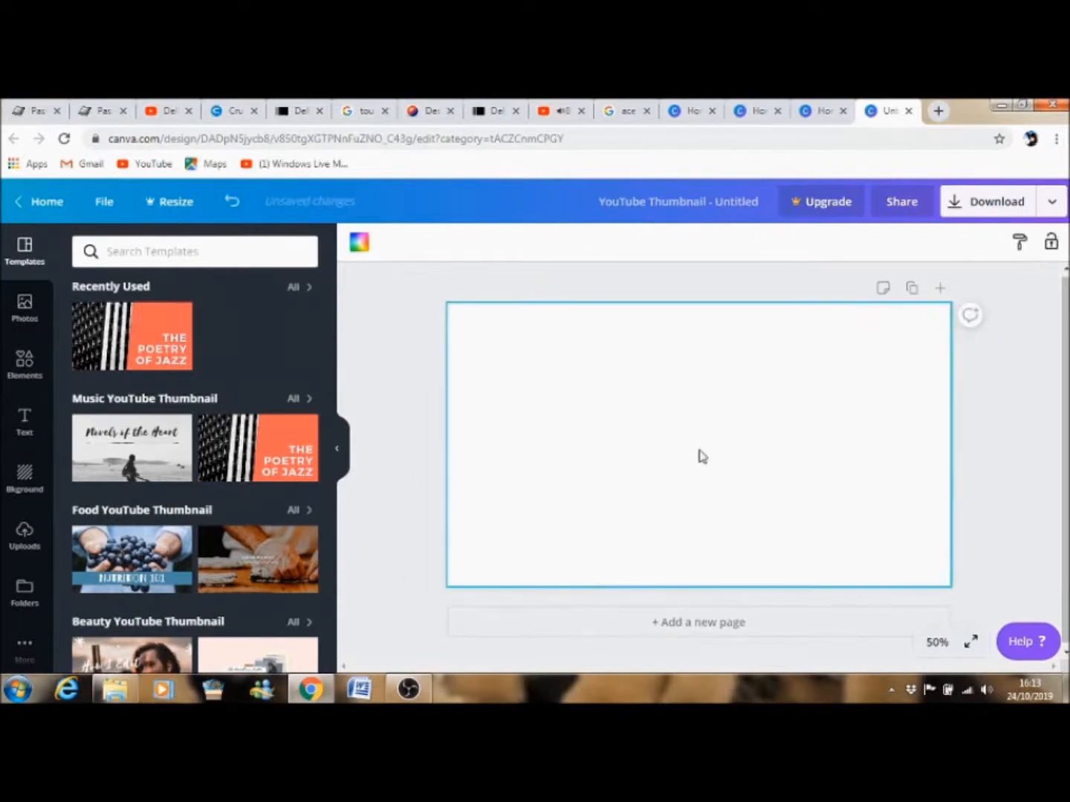
Set the page background to a solid bright blue colour.
click(24, 474)
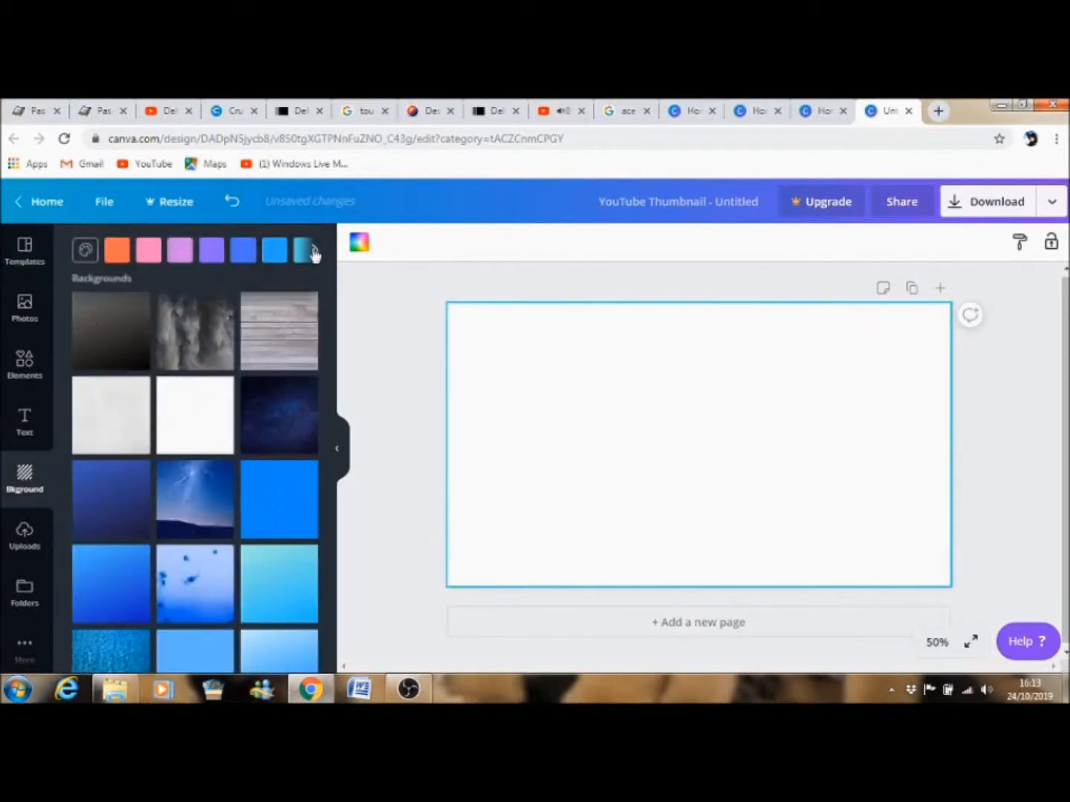
click(315, 255)
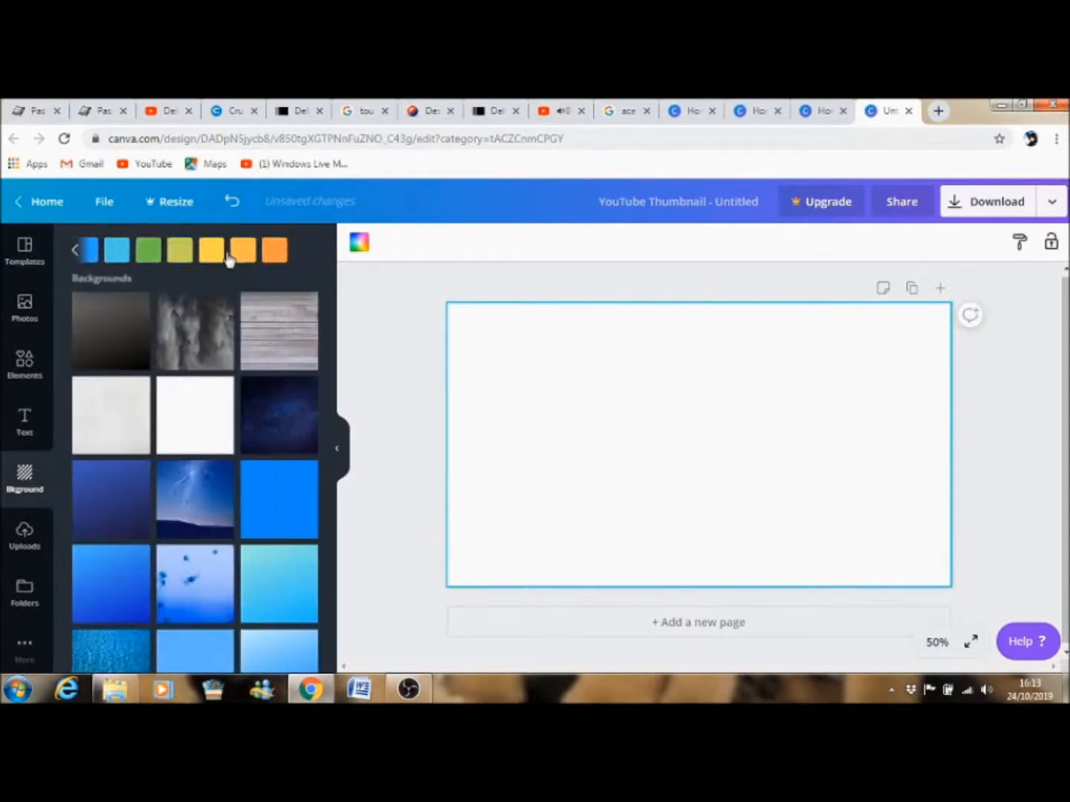
click(78, 254)
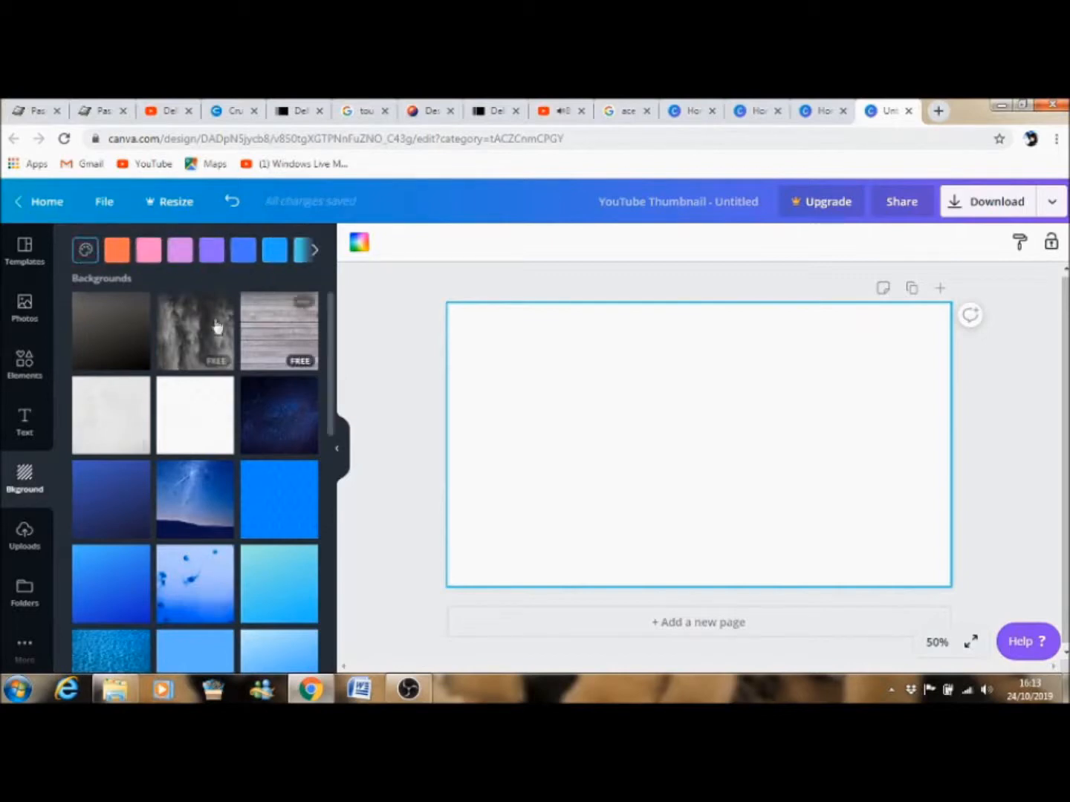
drag(333, 383, 315, 429)
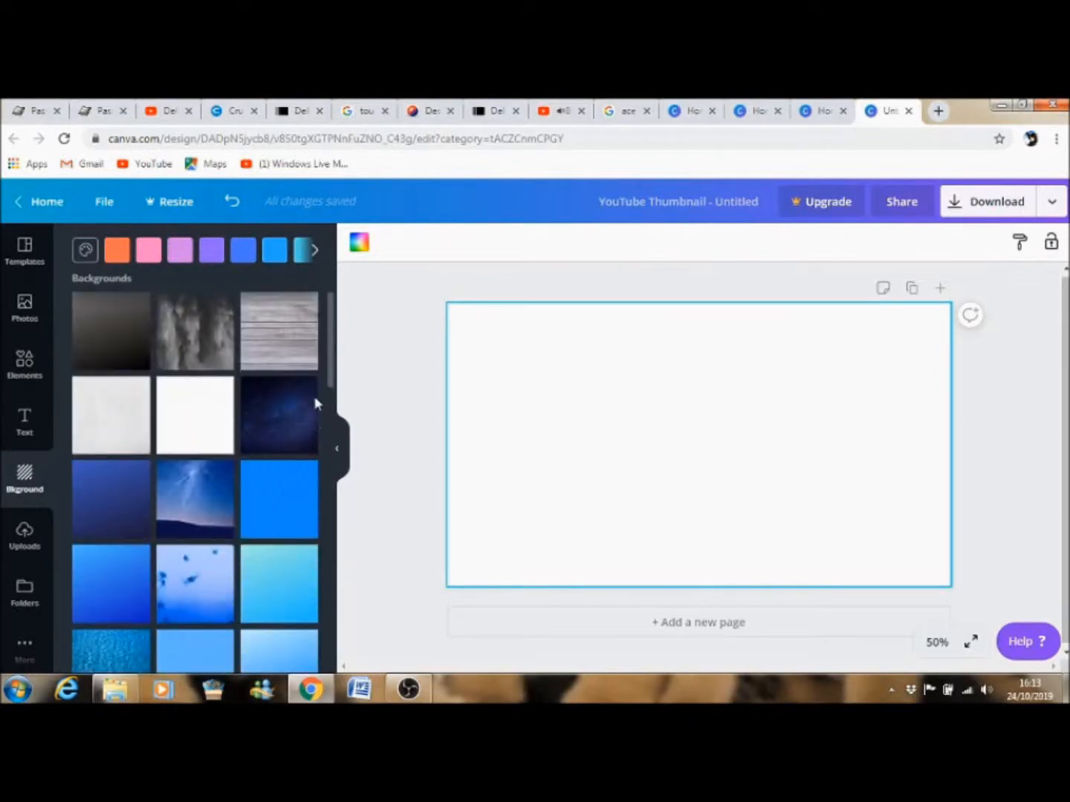
click(275, 253)
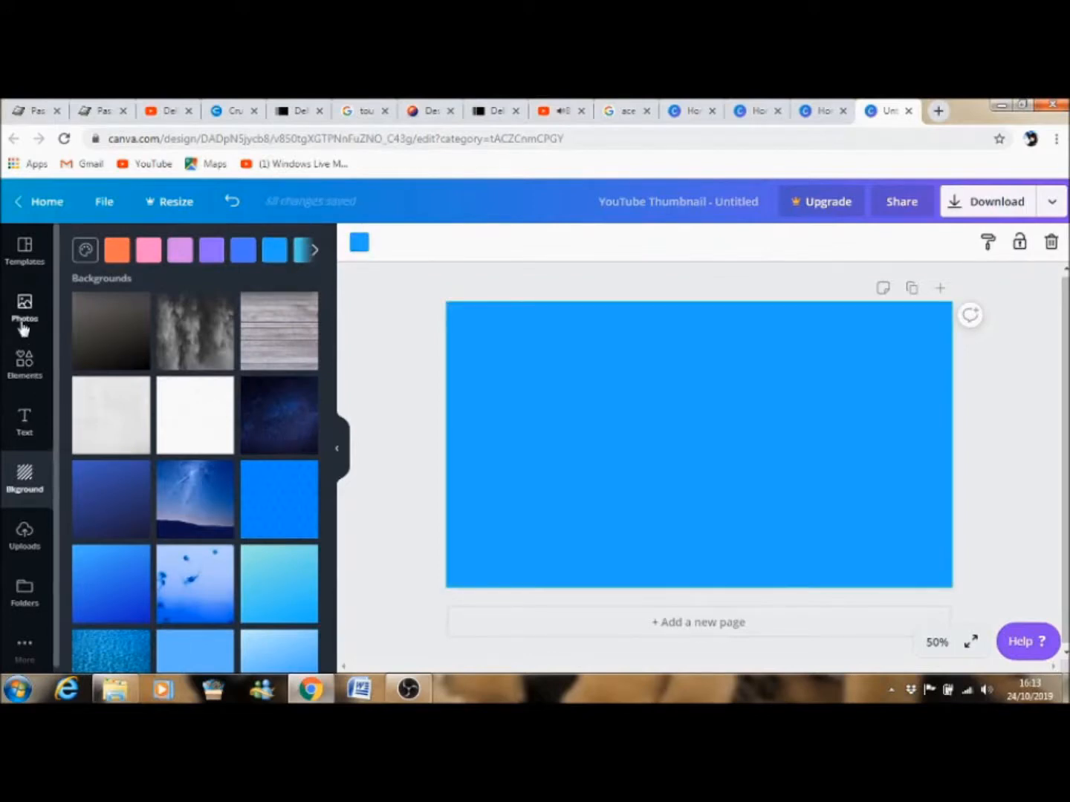
click(24, 533)
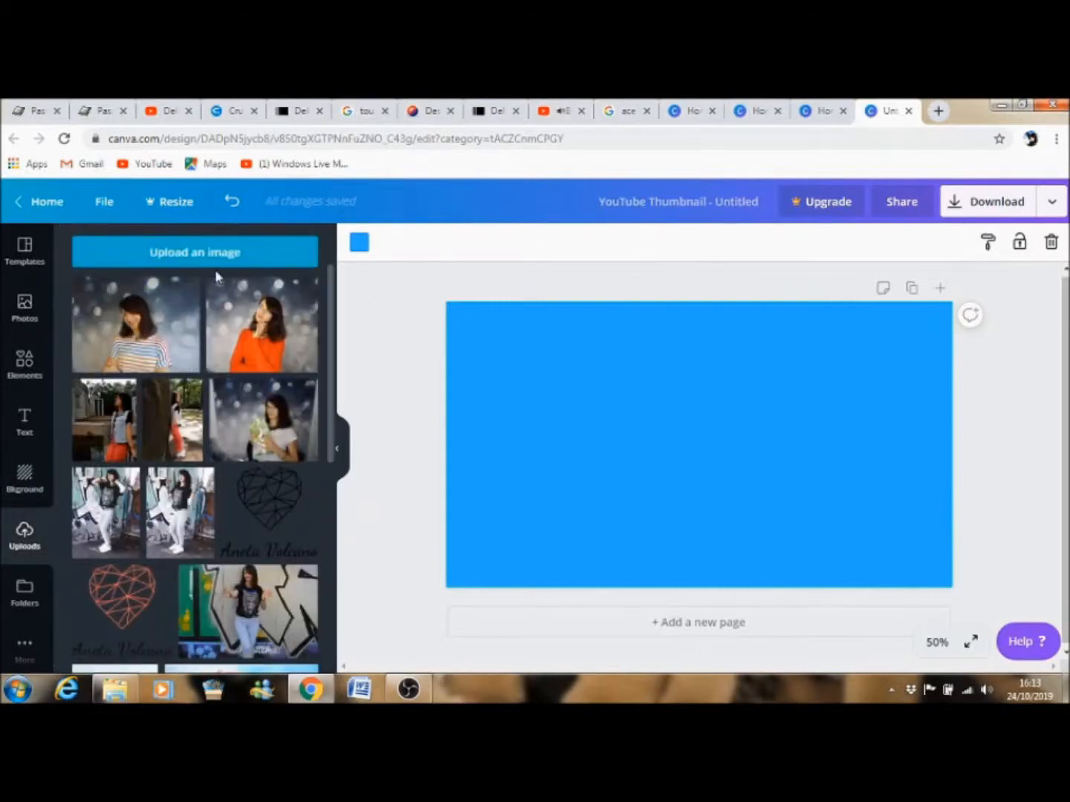
click(199, 255)
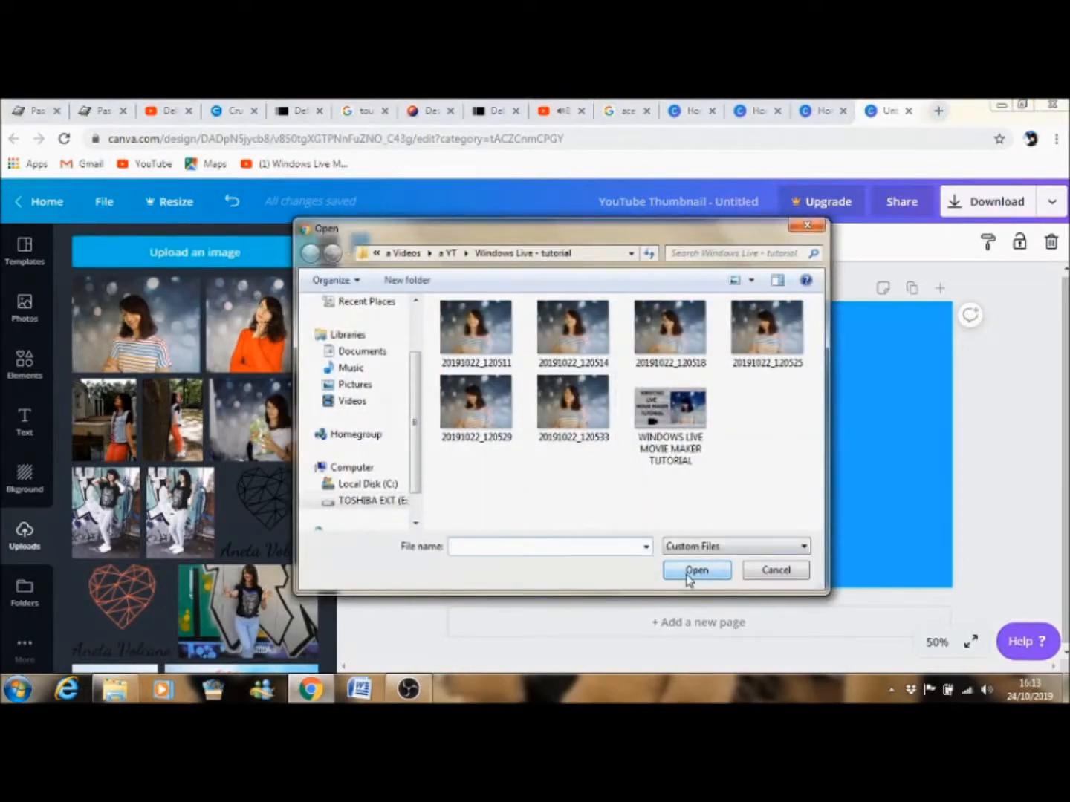
click(768, 572)
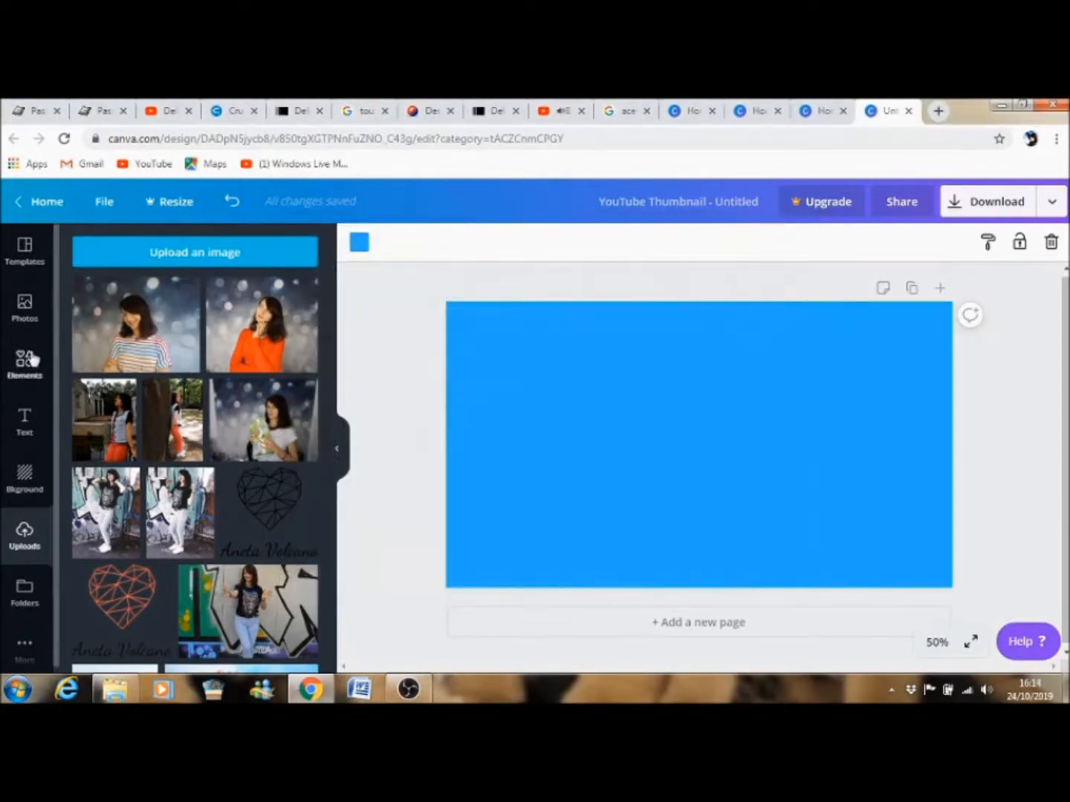
Add the beach photo of a woman and resize it to fill the right half of the page.
click(23, 308)
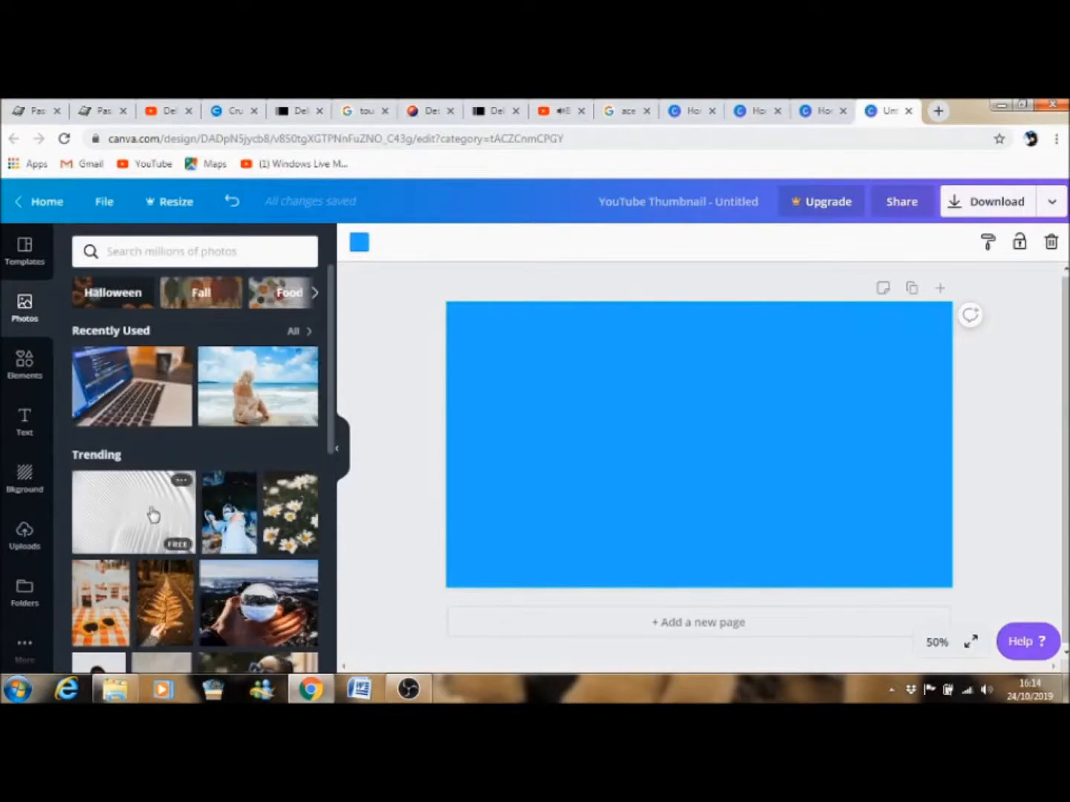
click(257, 396)
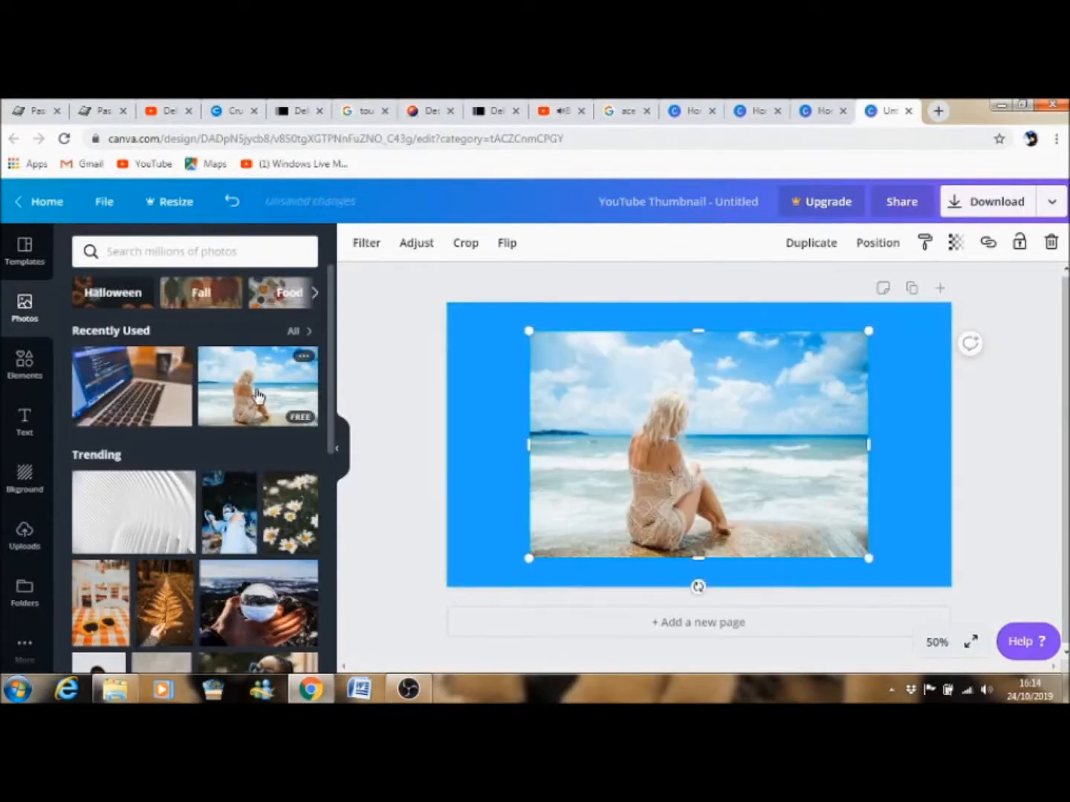
drag(802, 380, 885, 381)
drag(611, 558, 638, 541)
drag(789, 545, 790, 567)
mouse_move(635, 449)
mouse_down()
mouse_move(656, 446)
mouse_move(645, 447)
mouse_up()
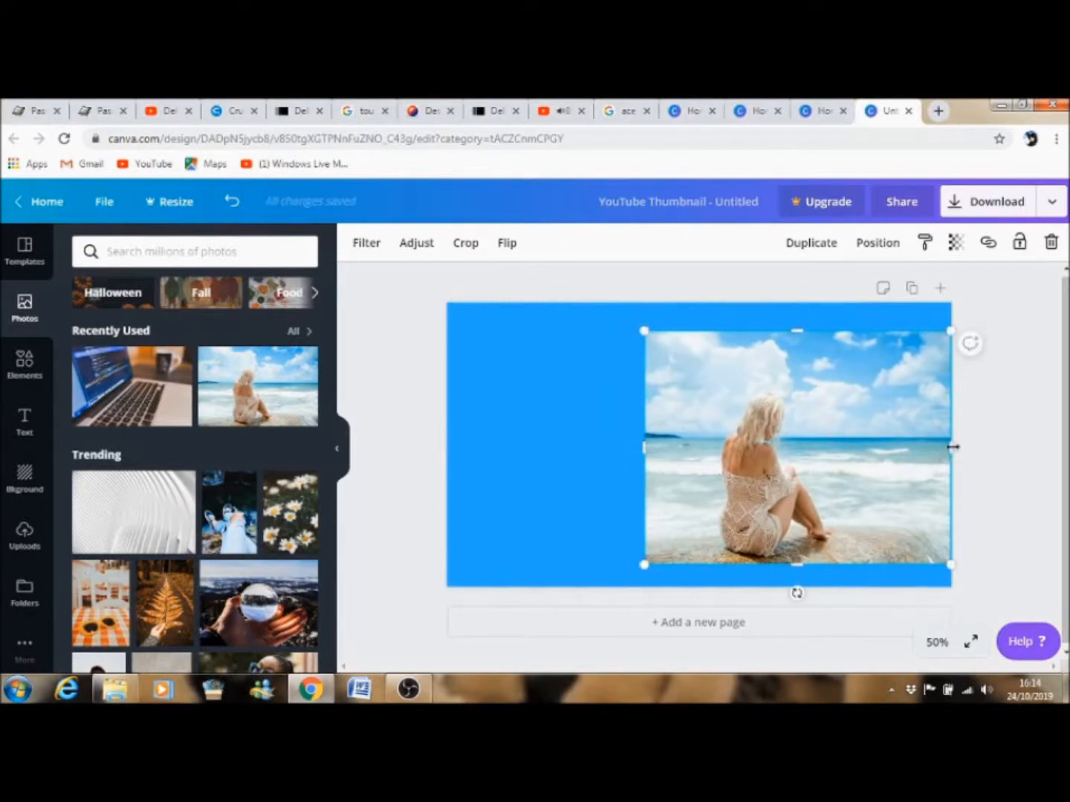
drag(952, 447, 891, 438)
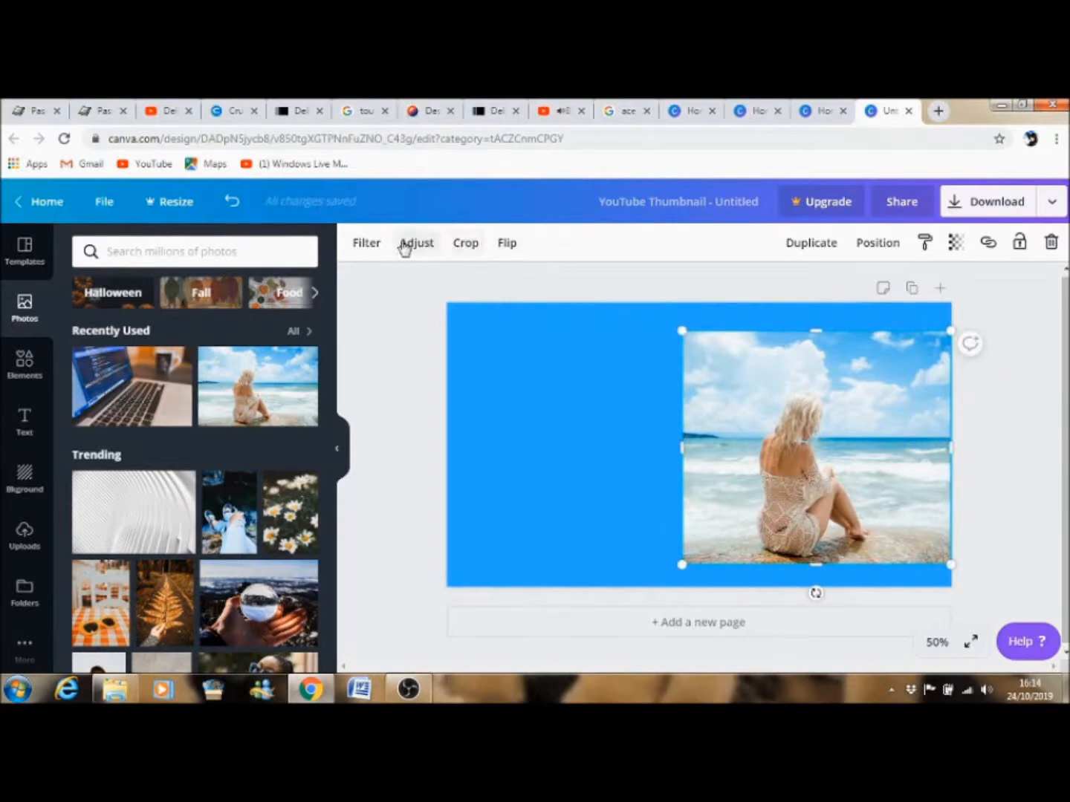
Apply the Drama filter to the photo and raise its intensity slightly.
click(364, 245)
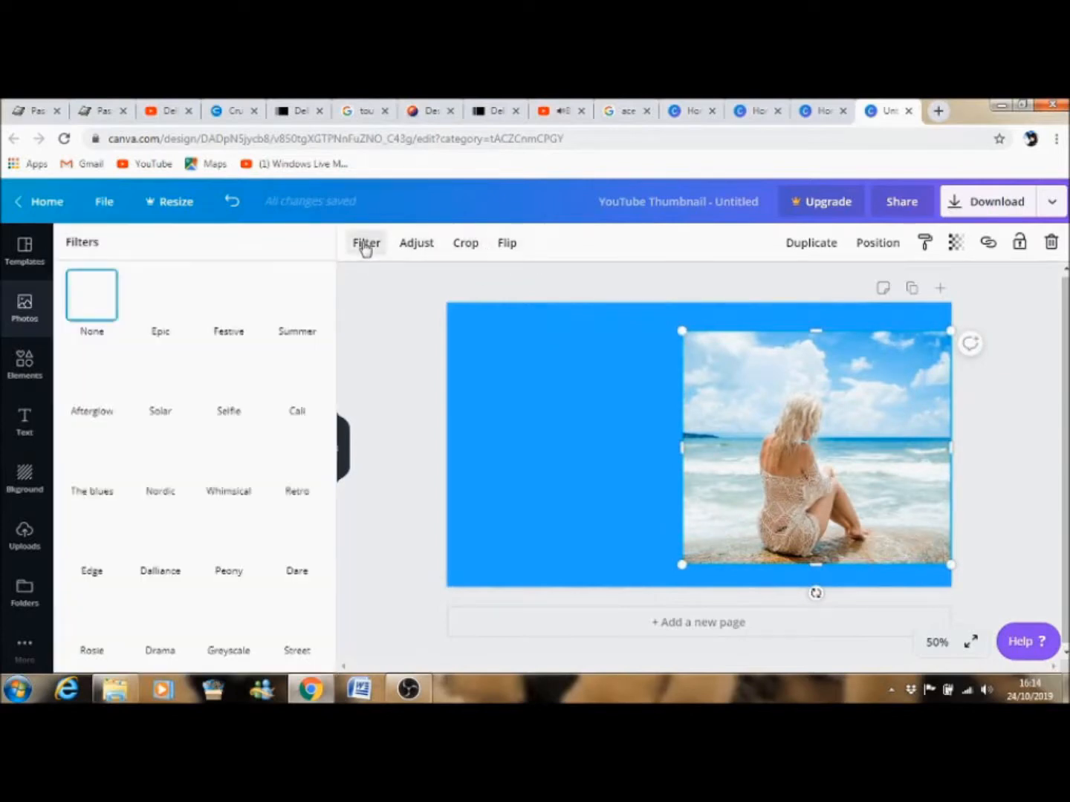
click(152, 303)
click(217, 300)
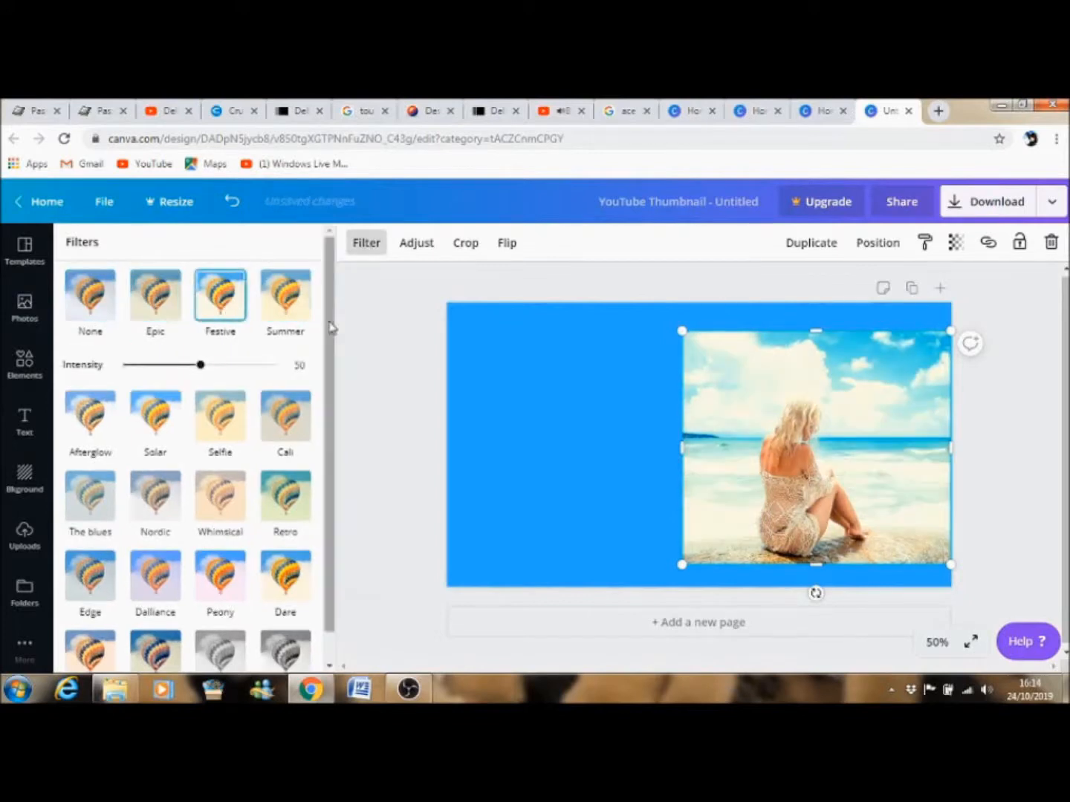
scroll(331, 335, down, 2)
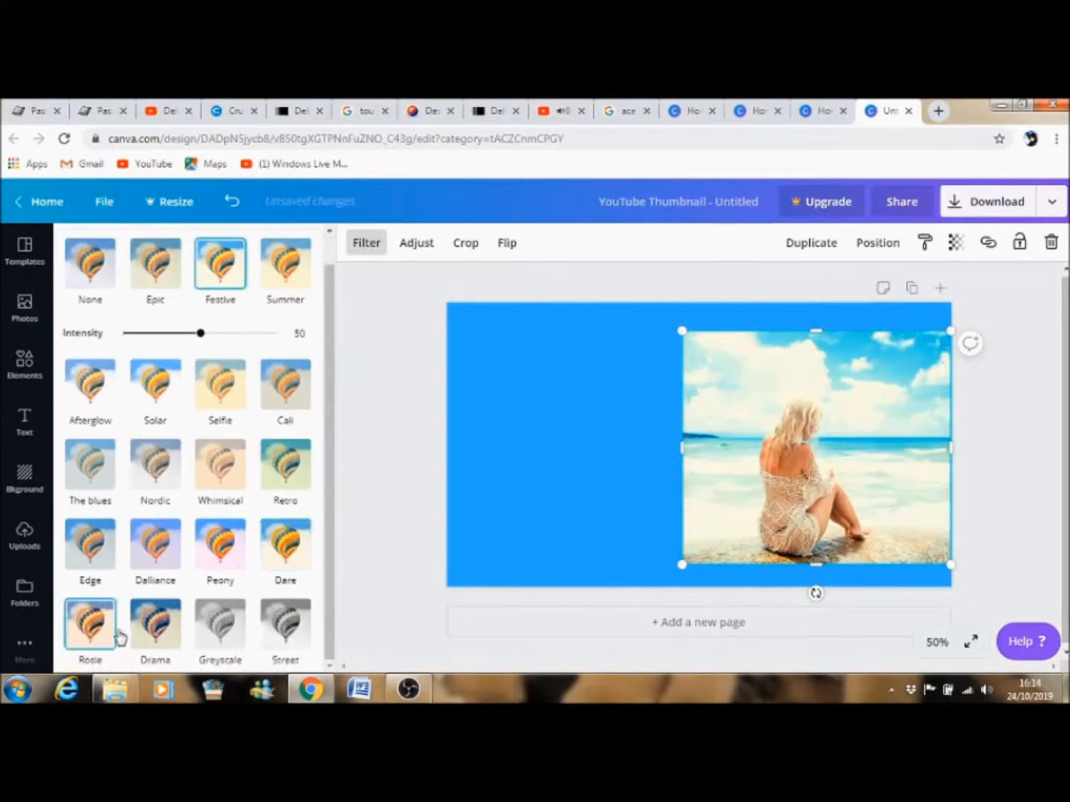
click(167, 631)
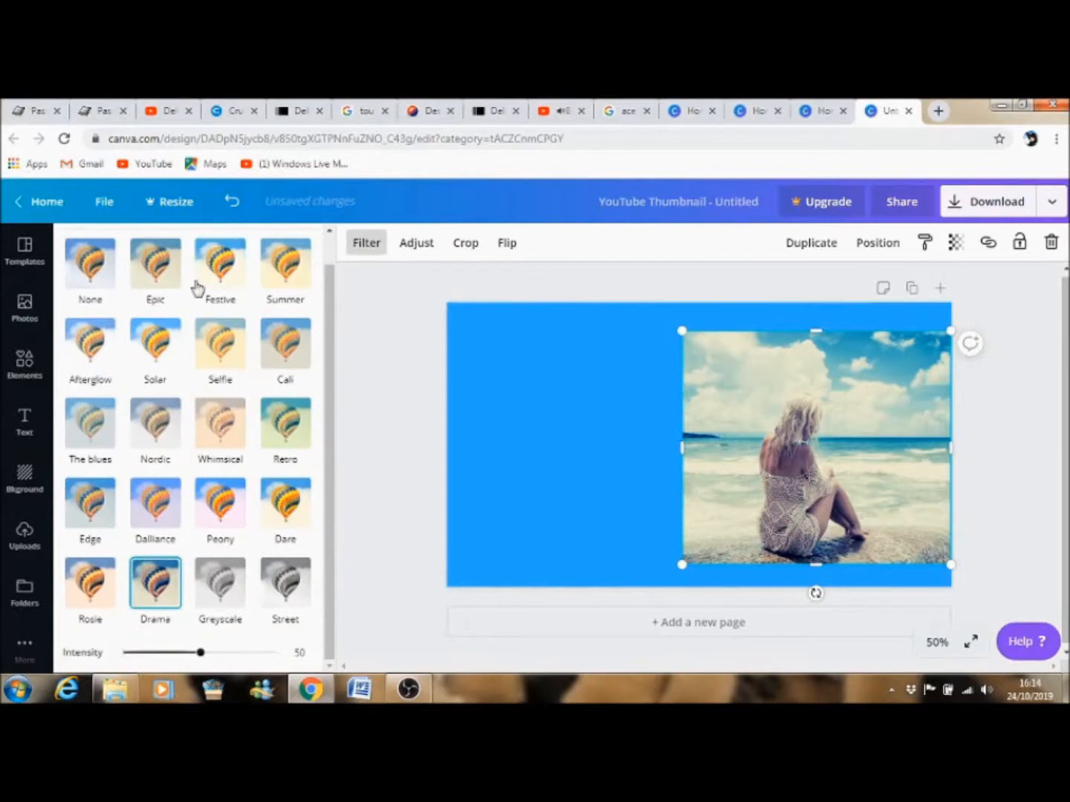
mouse_move(199, 655)
mouse_down()
mouse_move(167, 657)
mouse_move(212, 655)
mouse_up()
Lower the photo's transparency slightly, leaving its crop unchanged.
click(464, 246)
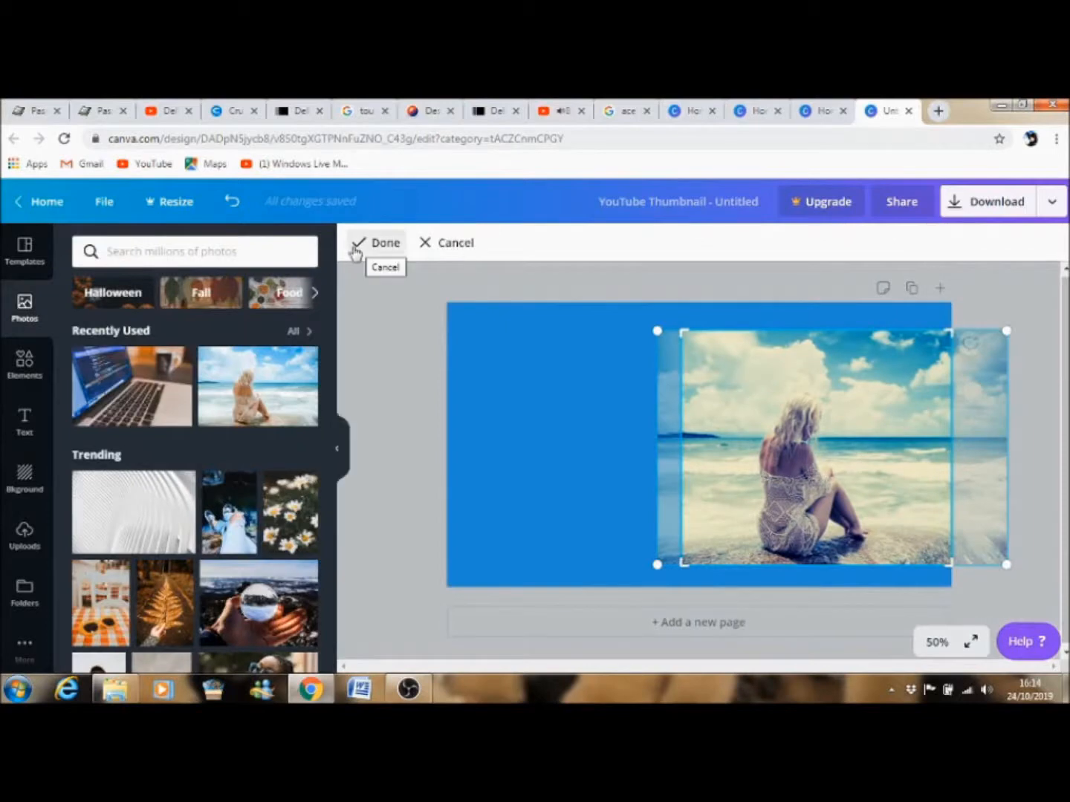
click(383, 245)
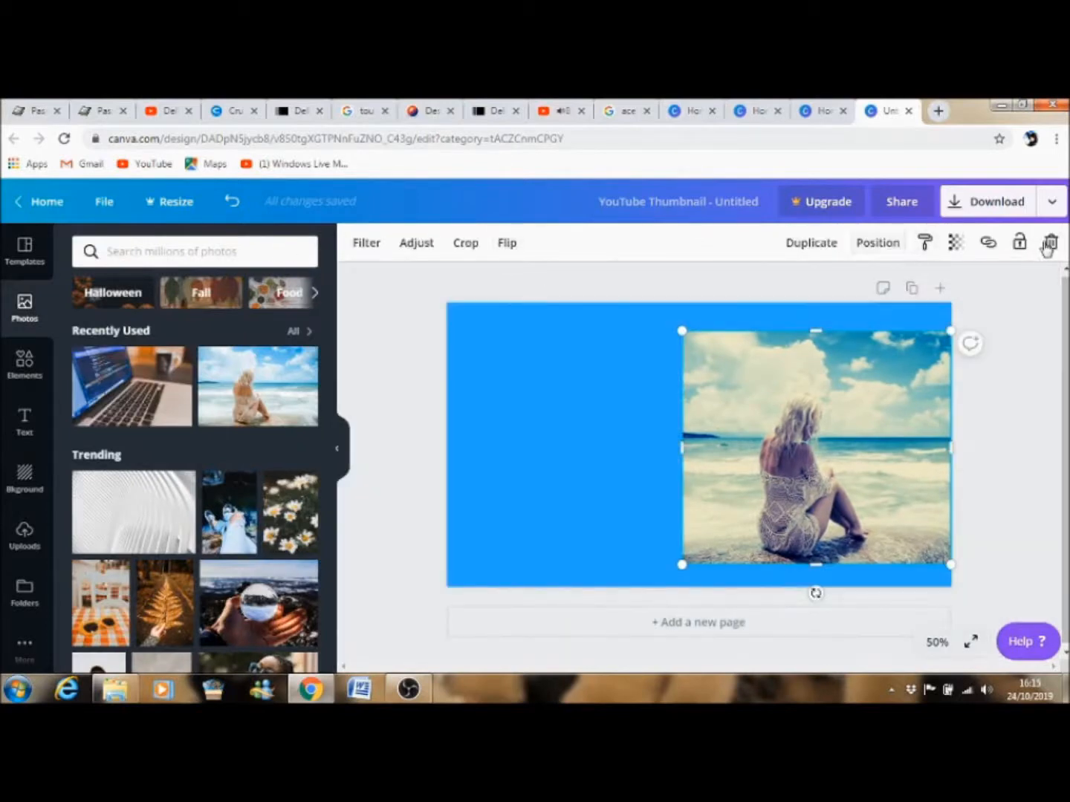
click(953, 246)
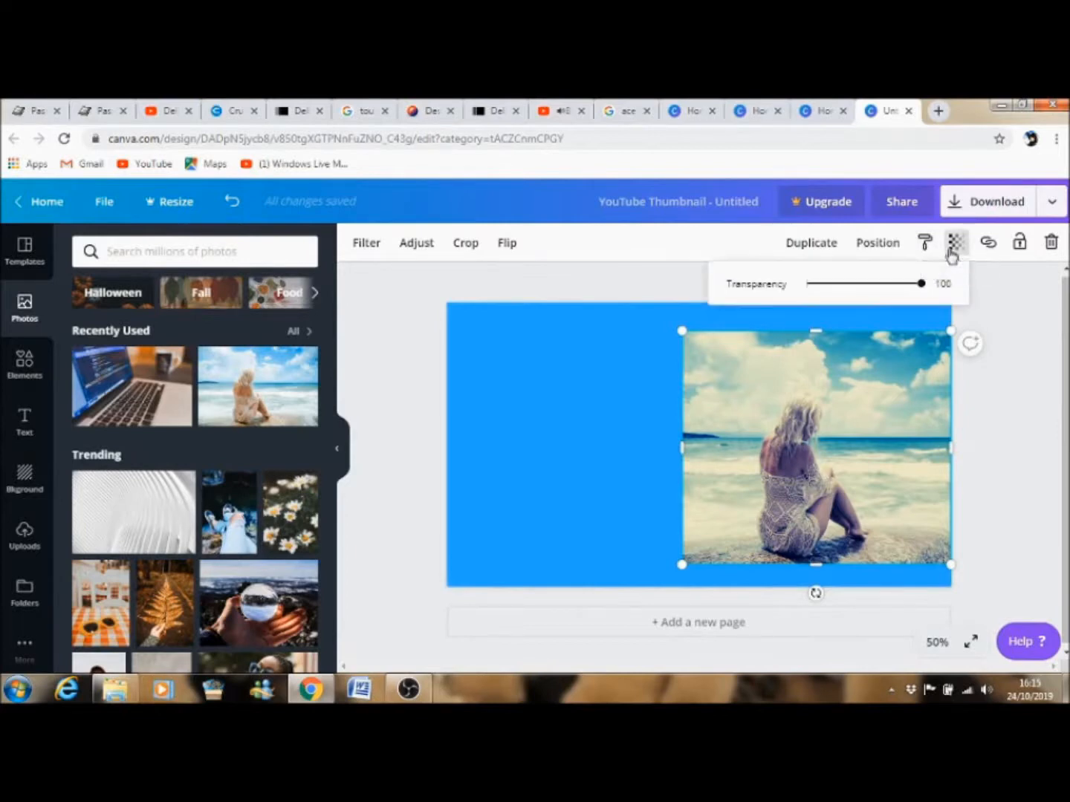
mouse_move(919, 291)
mouse_down()
mouse_move(870, 294)
mouse_move(906, 297)
mouse_up()
click(609, 272)
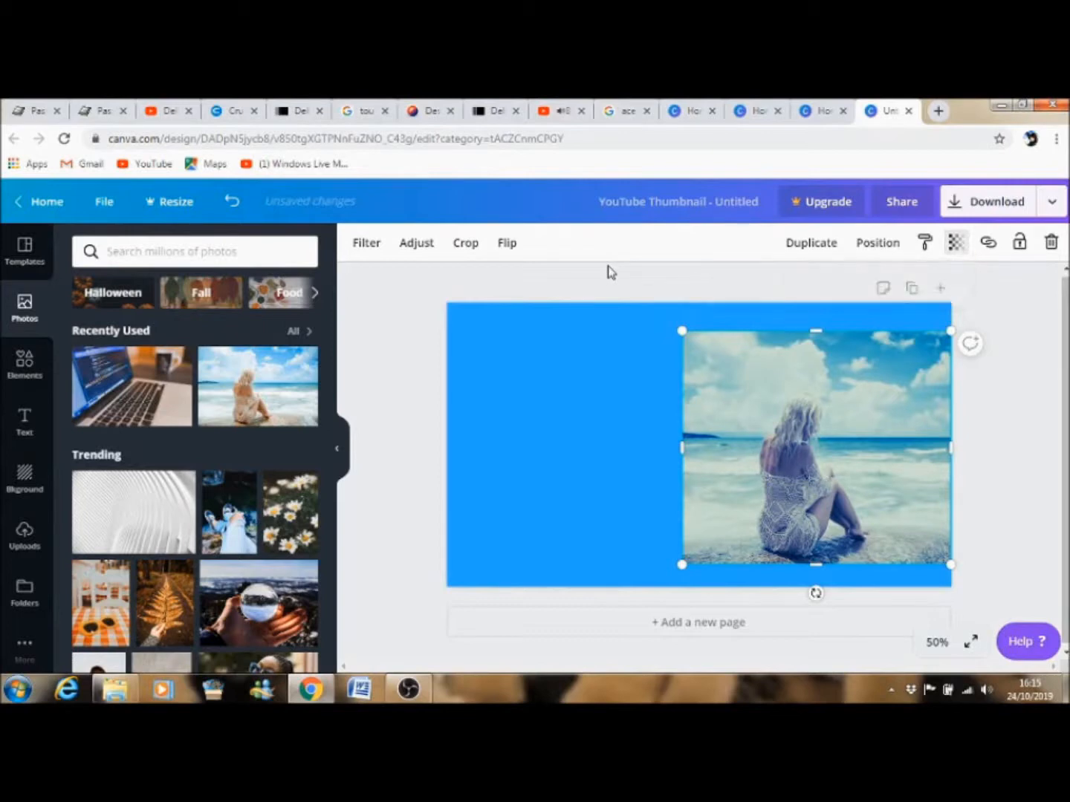
Align the photo vertically to the middle of the page.
click(725, 376)
click(870, 249)
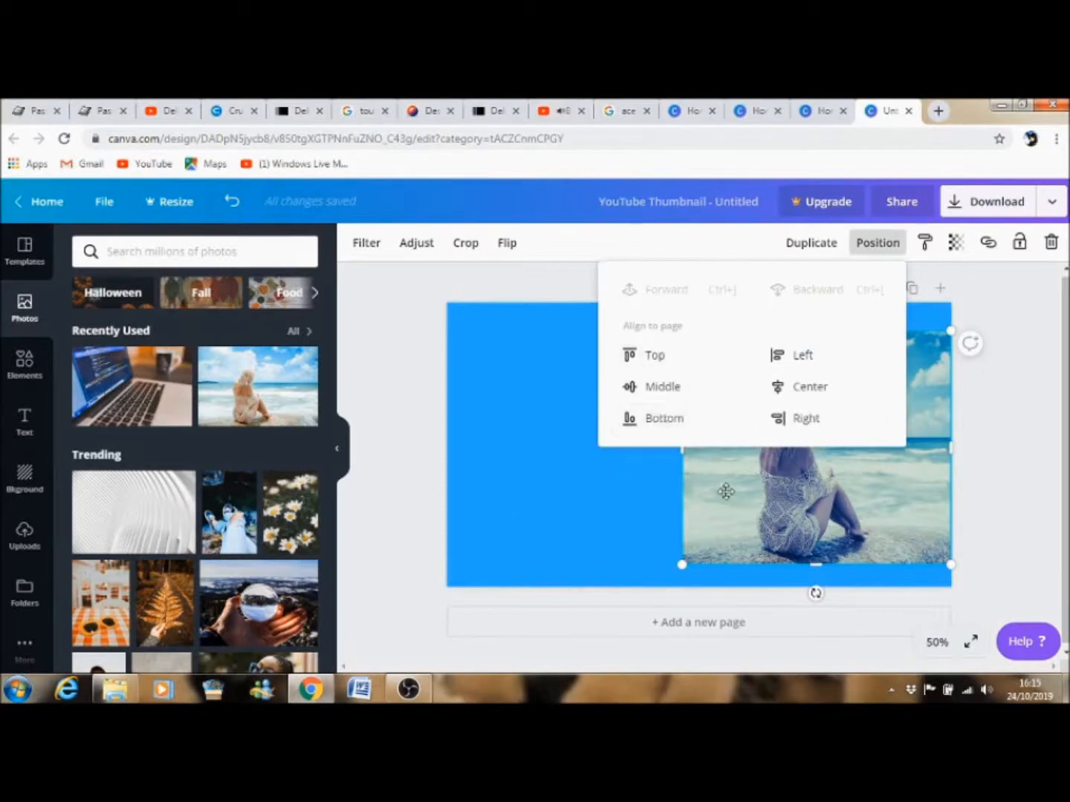
click(667, 392)
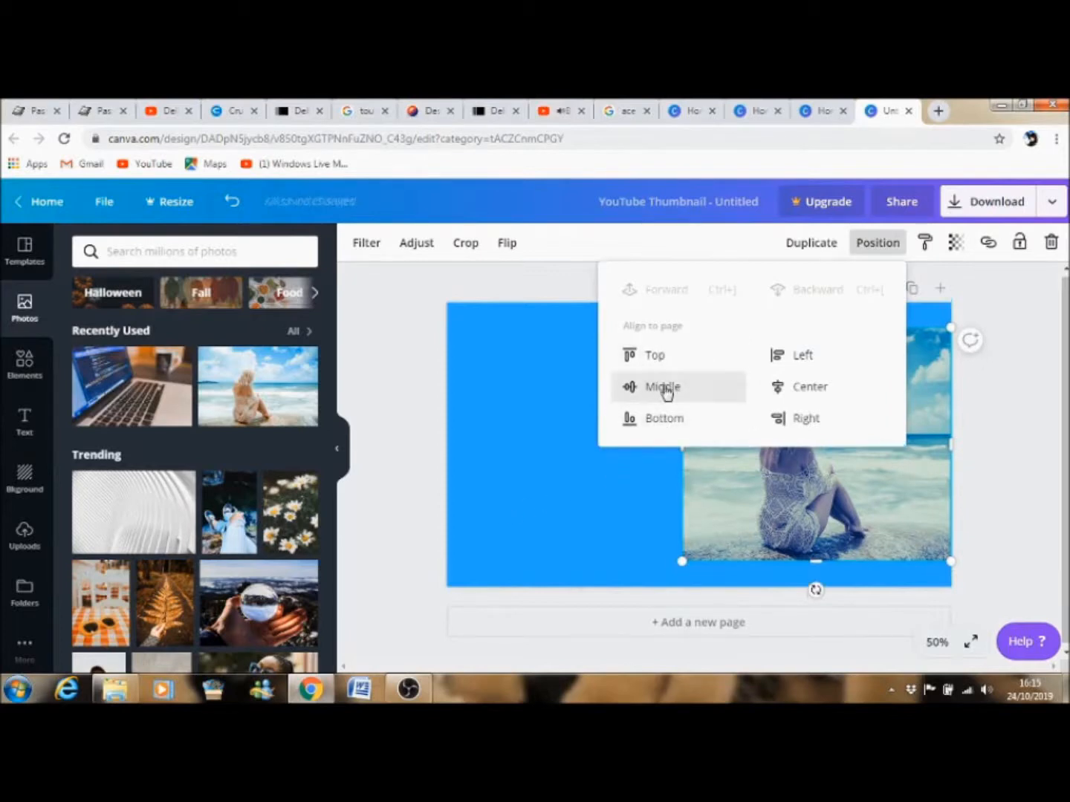
click(665, 431)
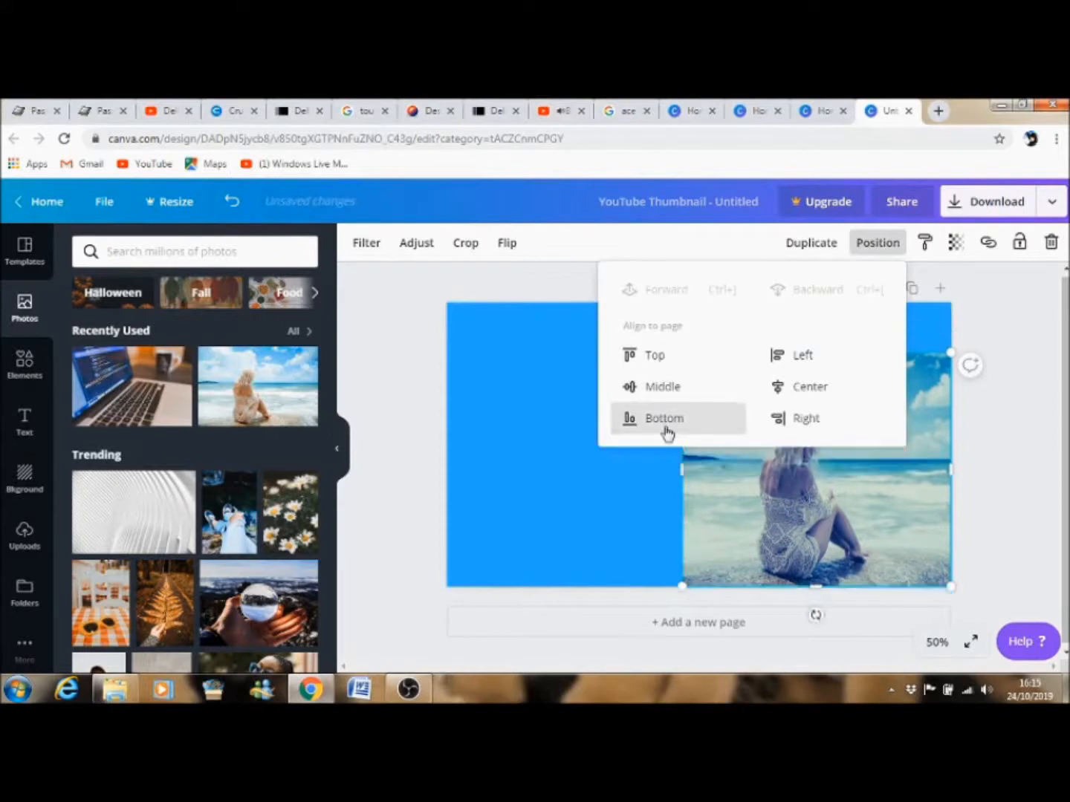
click(661, 358)
click(657, 385)
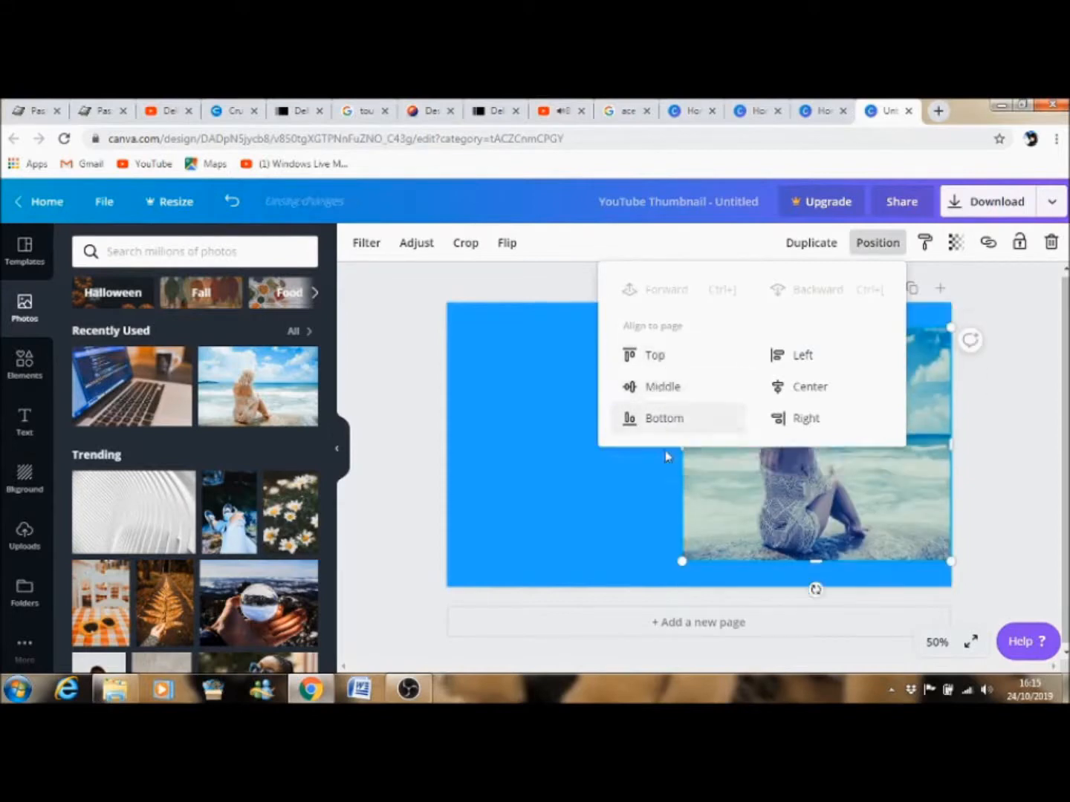
click(553, 513)
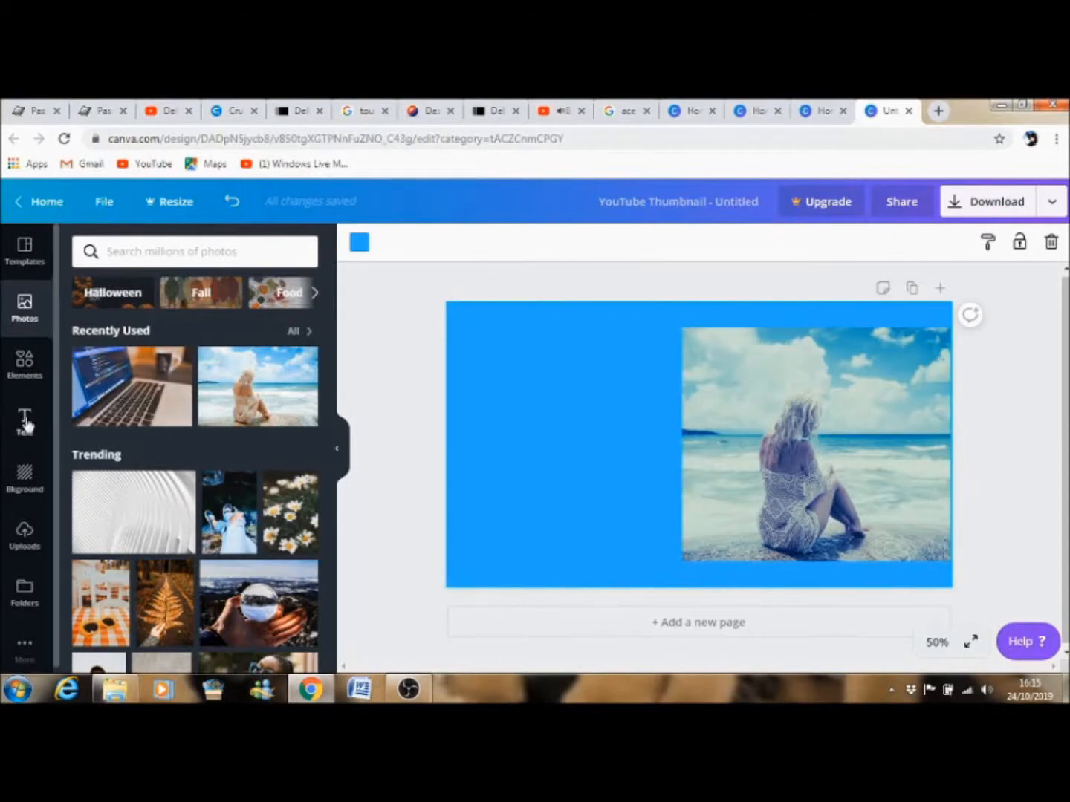
Add a heading text box and replace its text with "This is my video".
click(25, 422)
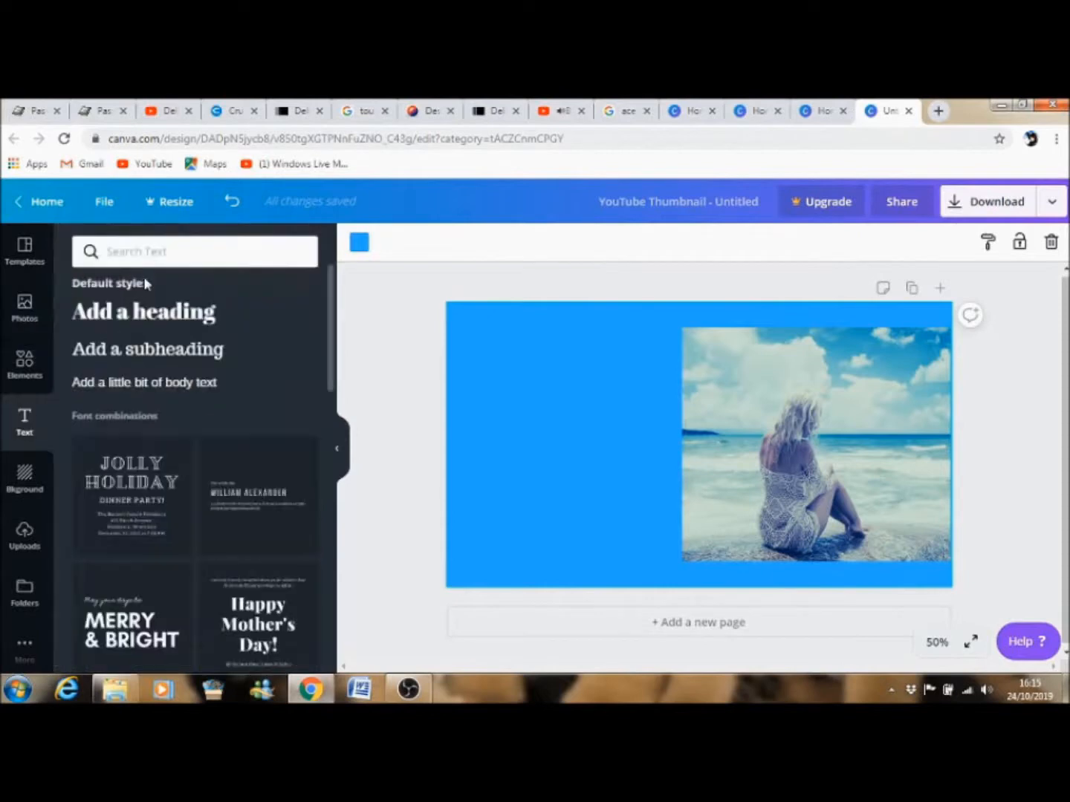
click(154, 321)
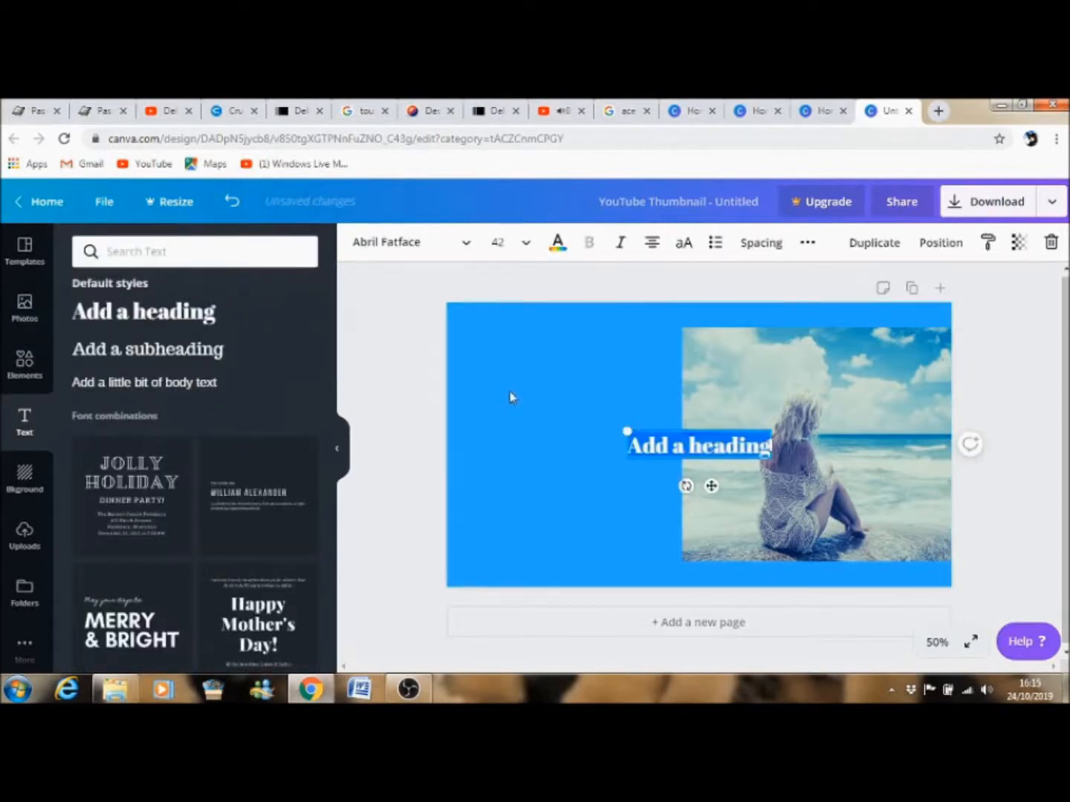
key(BackSpace)
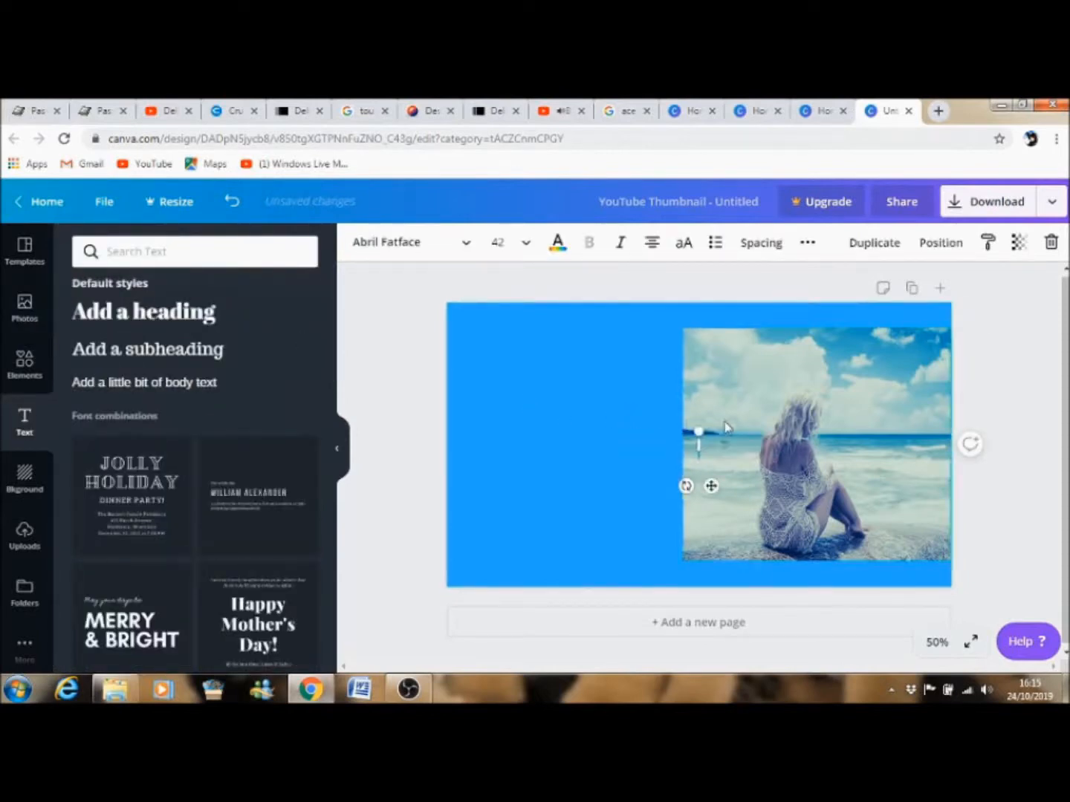
text(T)
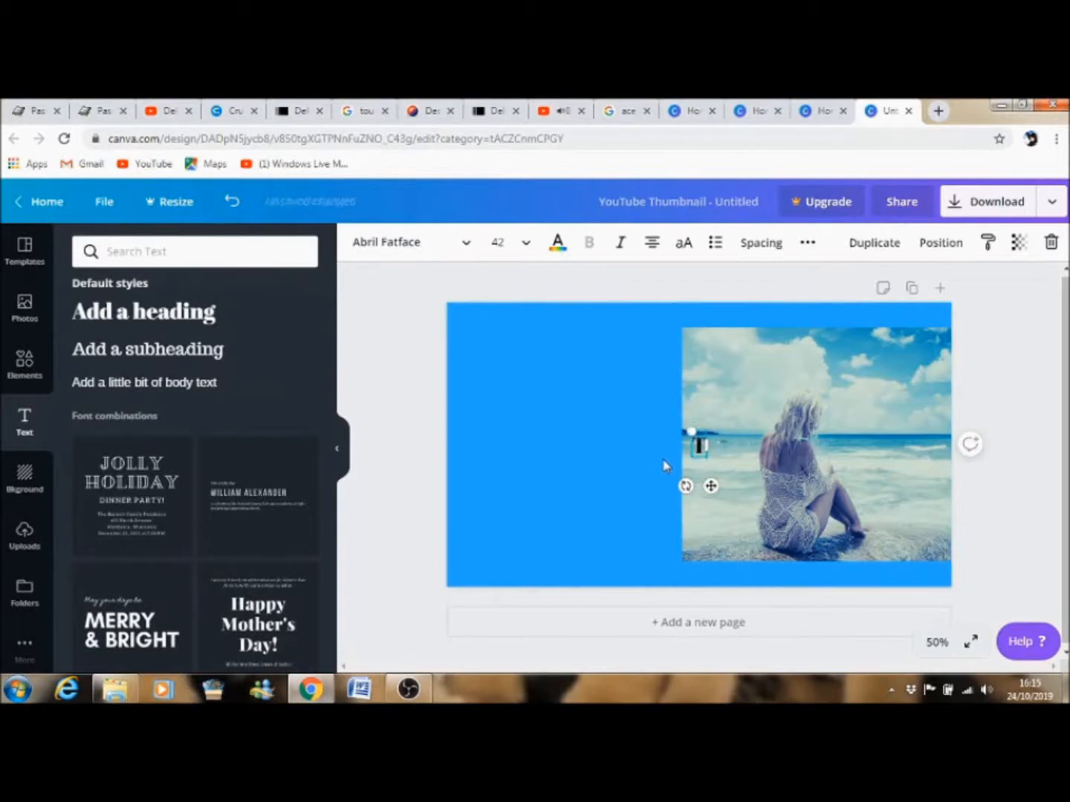
text(his is )
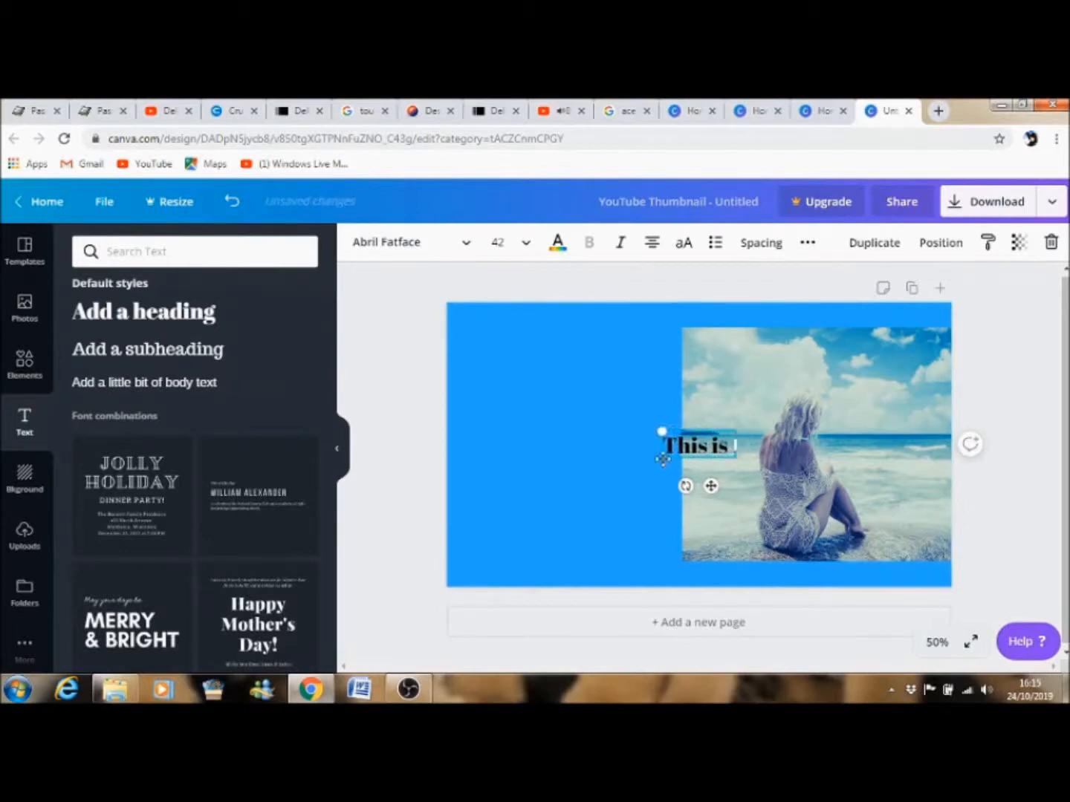
text(my video)
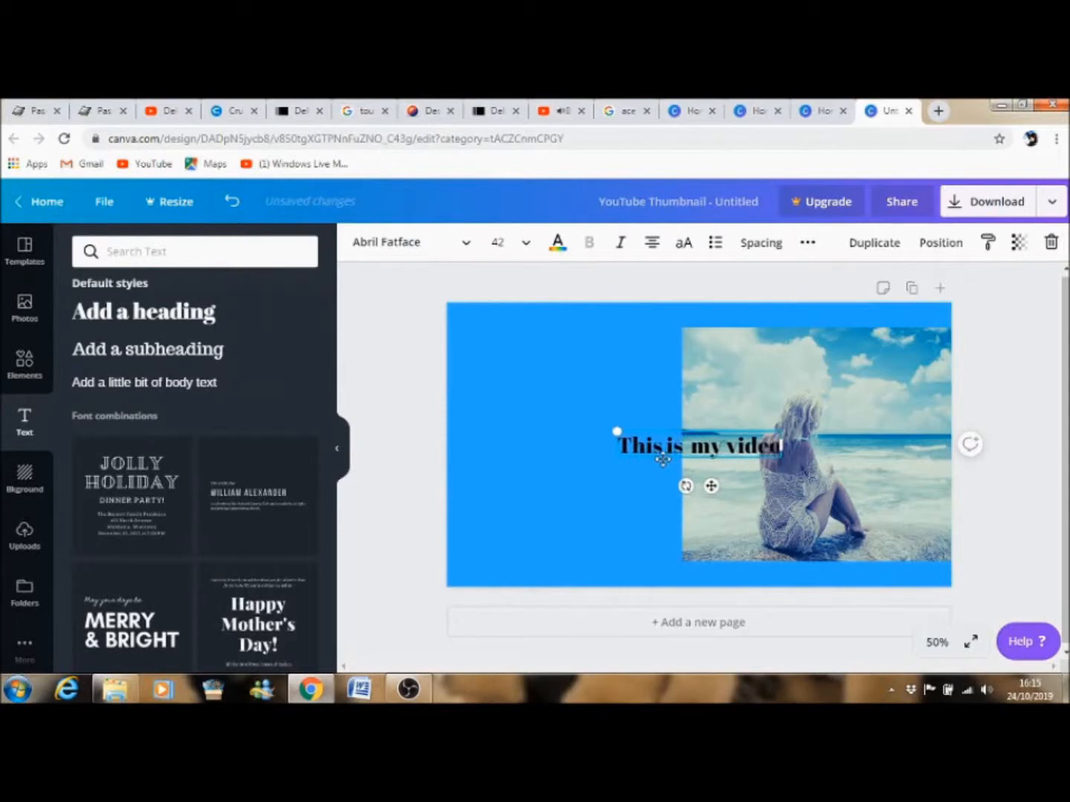
Move the heading into the blue area left of the photo and change its font to ABeeZee.
drag(690, 437, 555, 369)
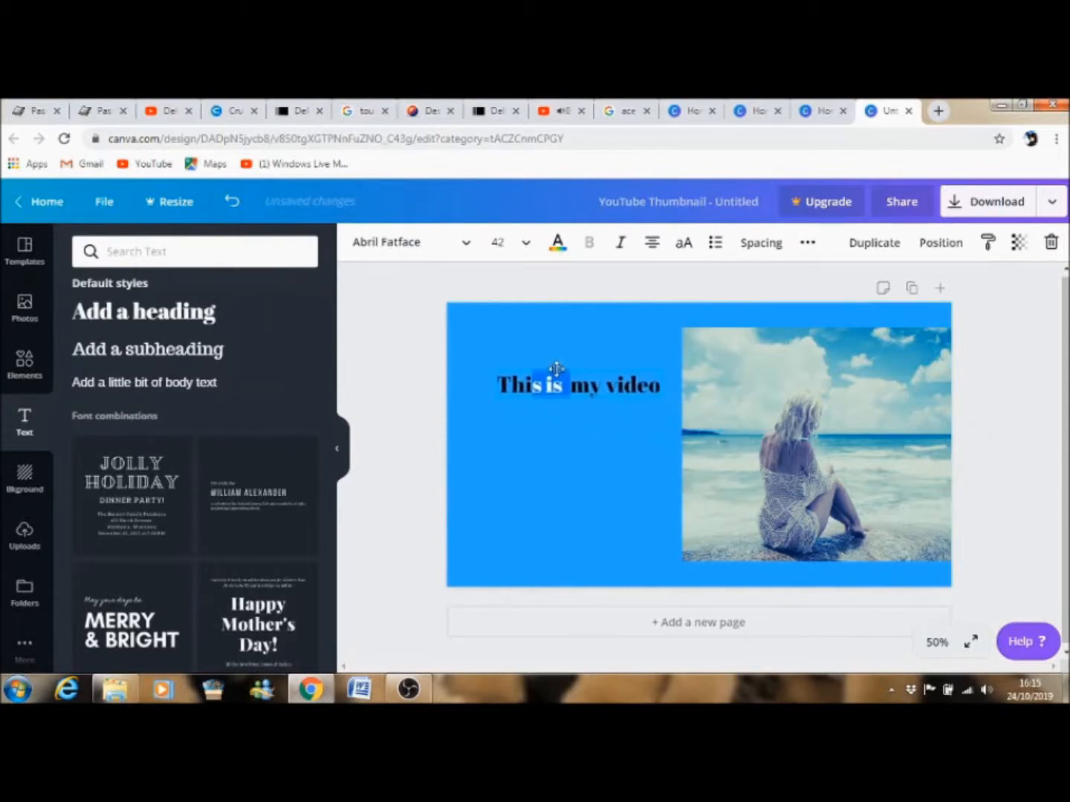
click(603, 415)
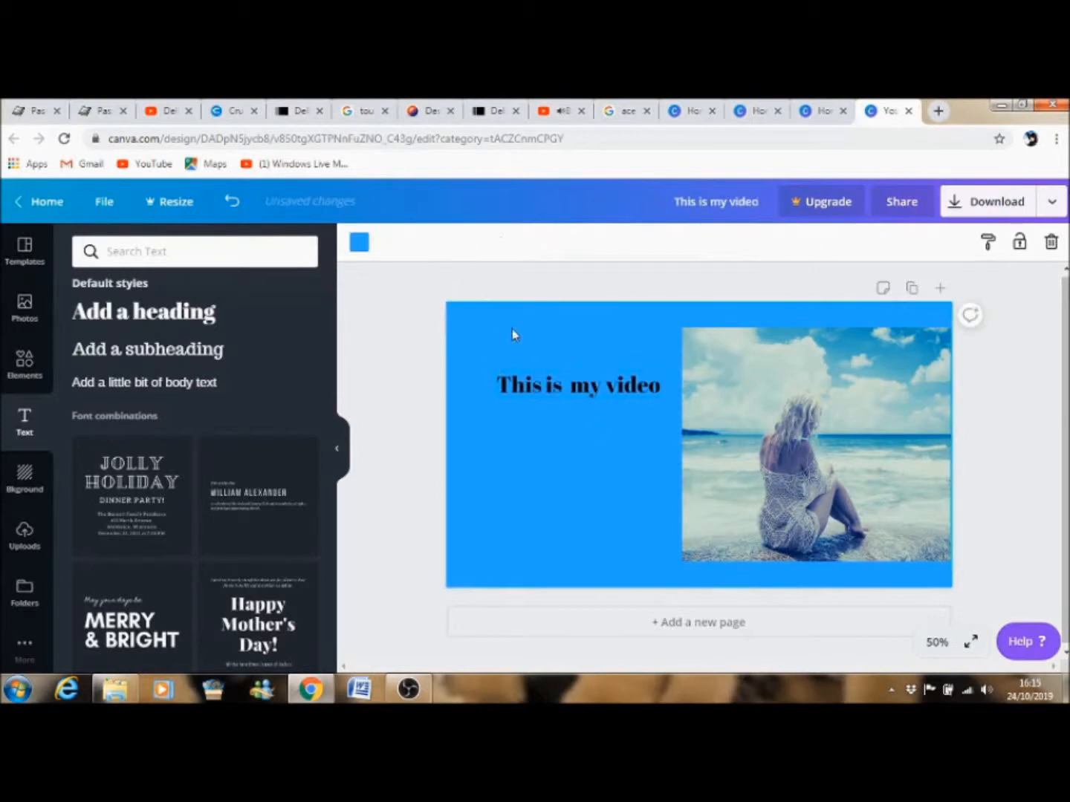
click(549, 392)
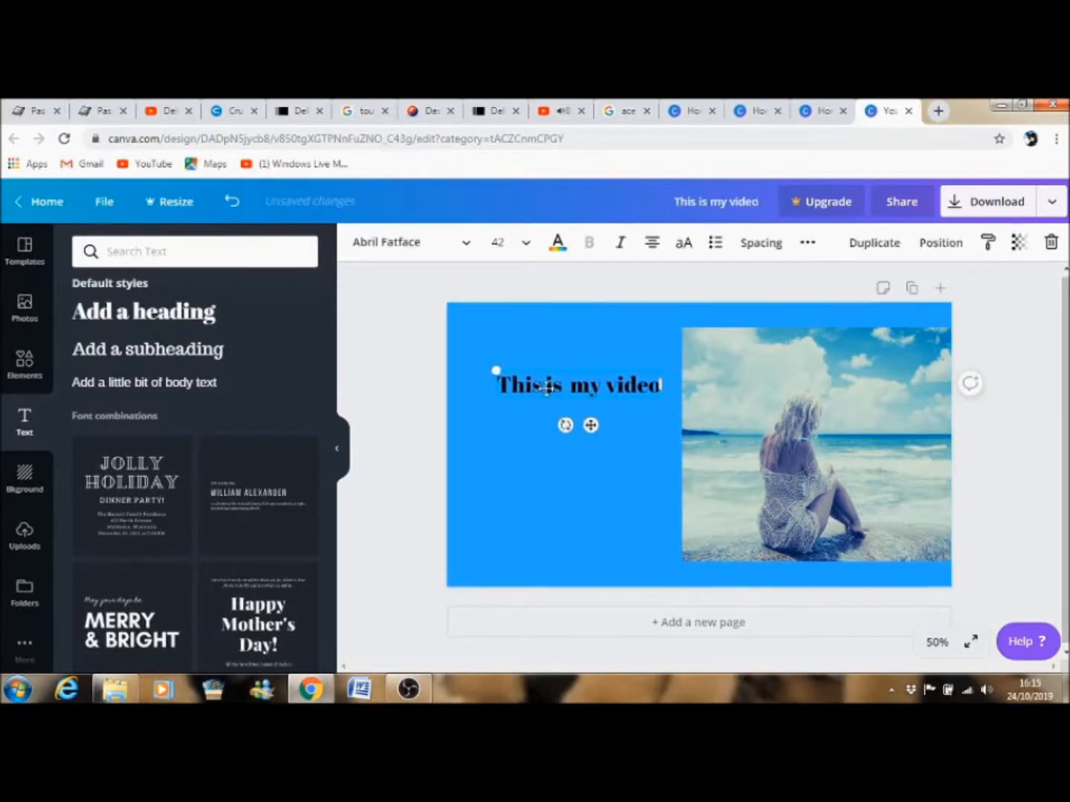
click(466, 253)
click(117, 315)
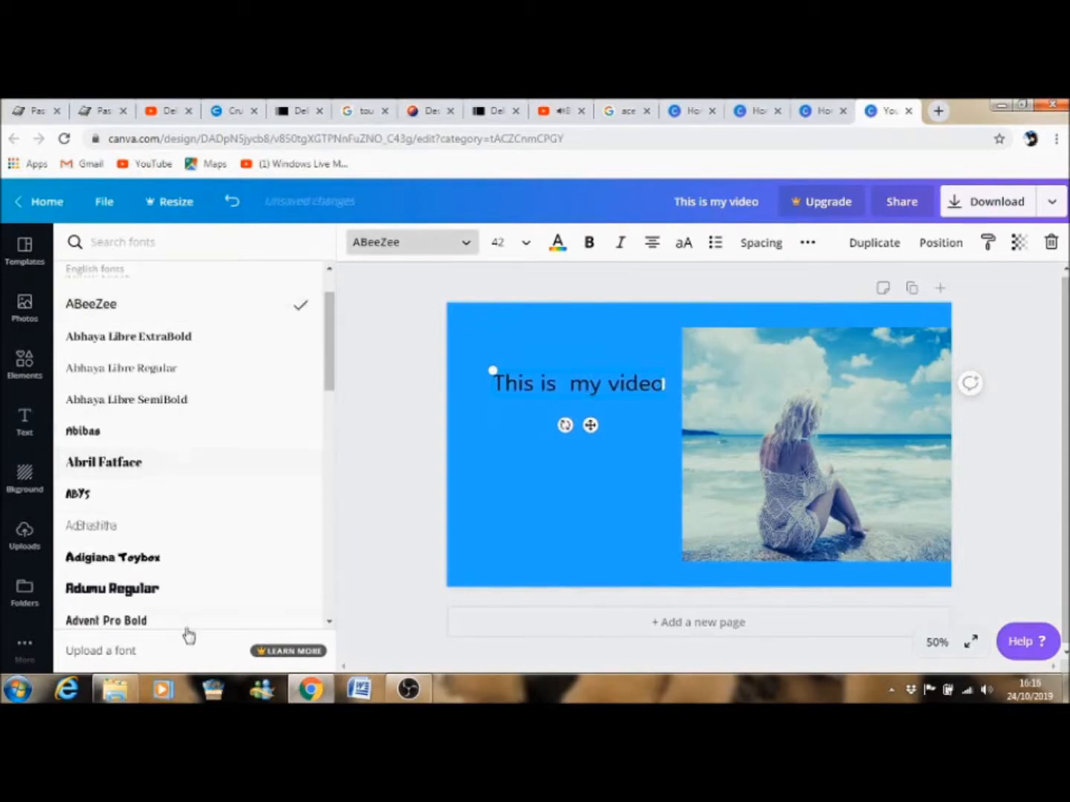
Set the heading to size 72 and bold, and nudge it slightly upward.
click(526, 242)
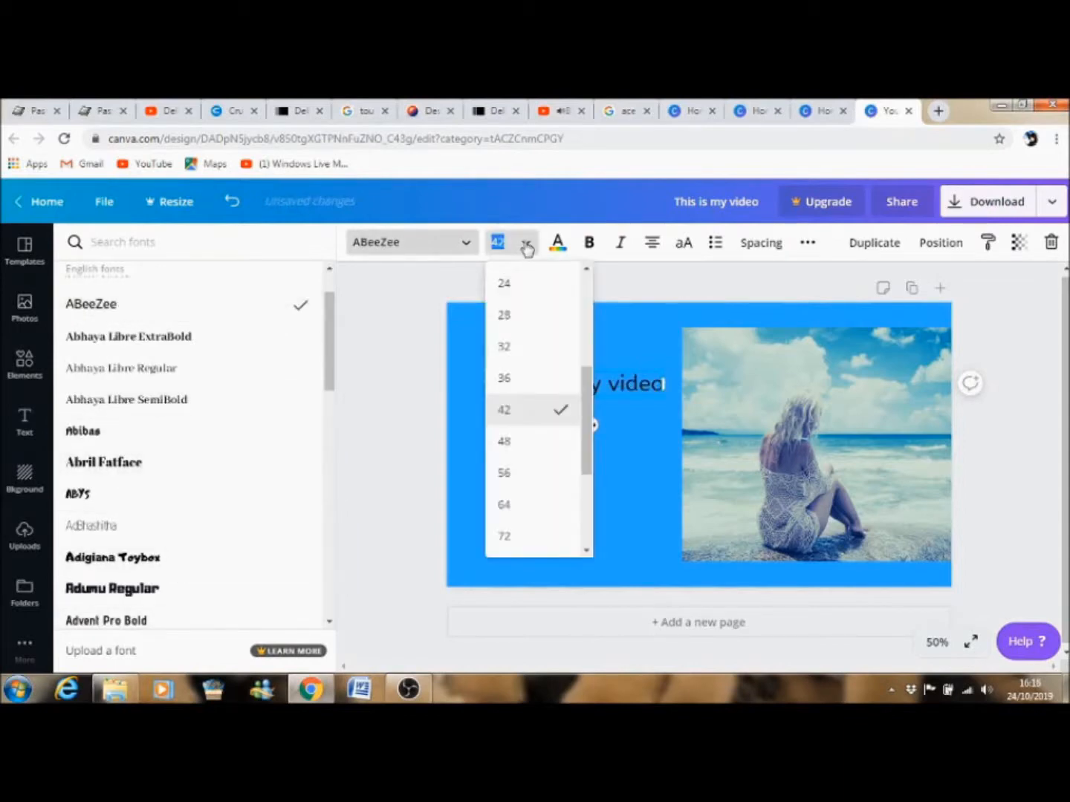
click(506, 542)
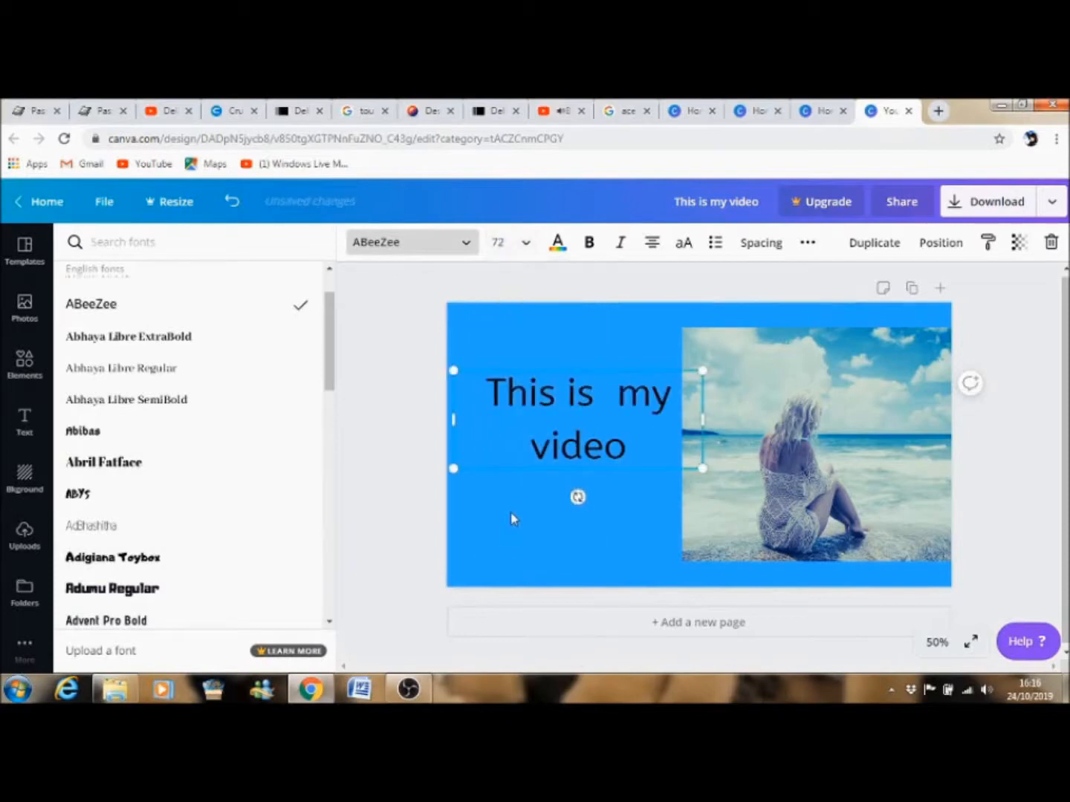
click(594, 243)
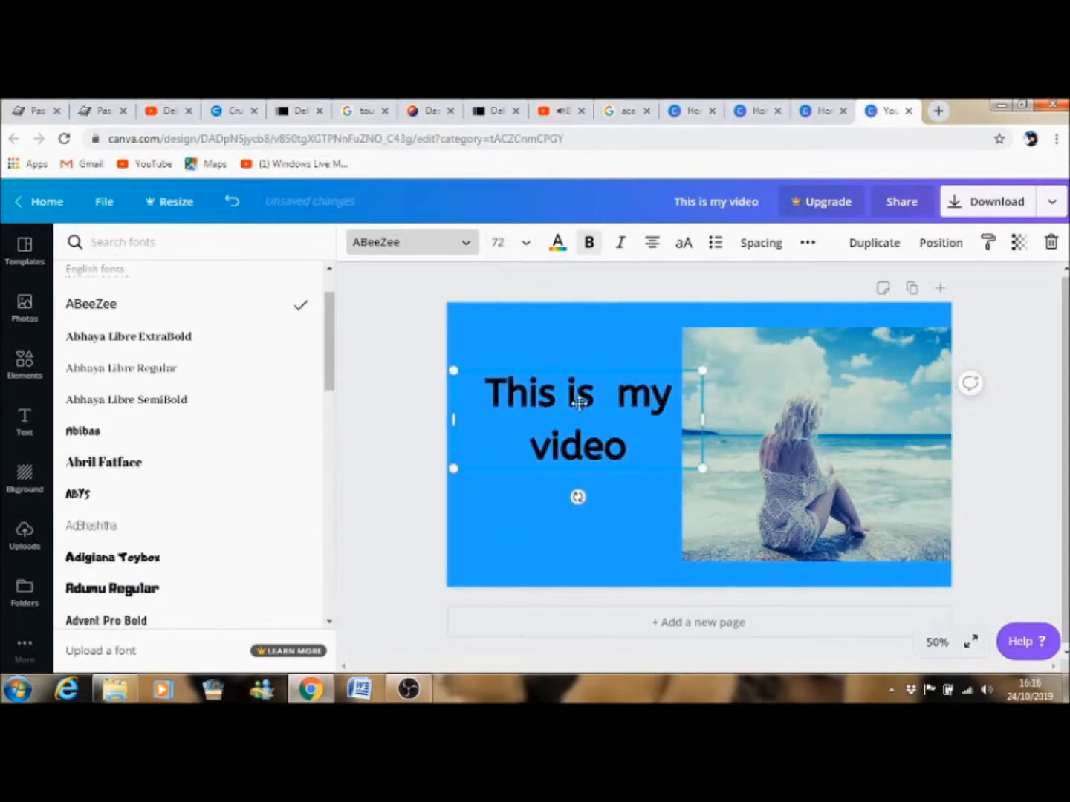
drag(572, 358, 565, 333)
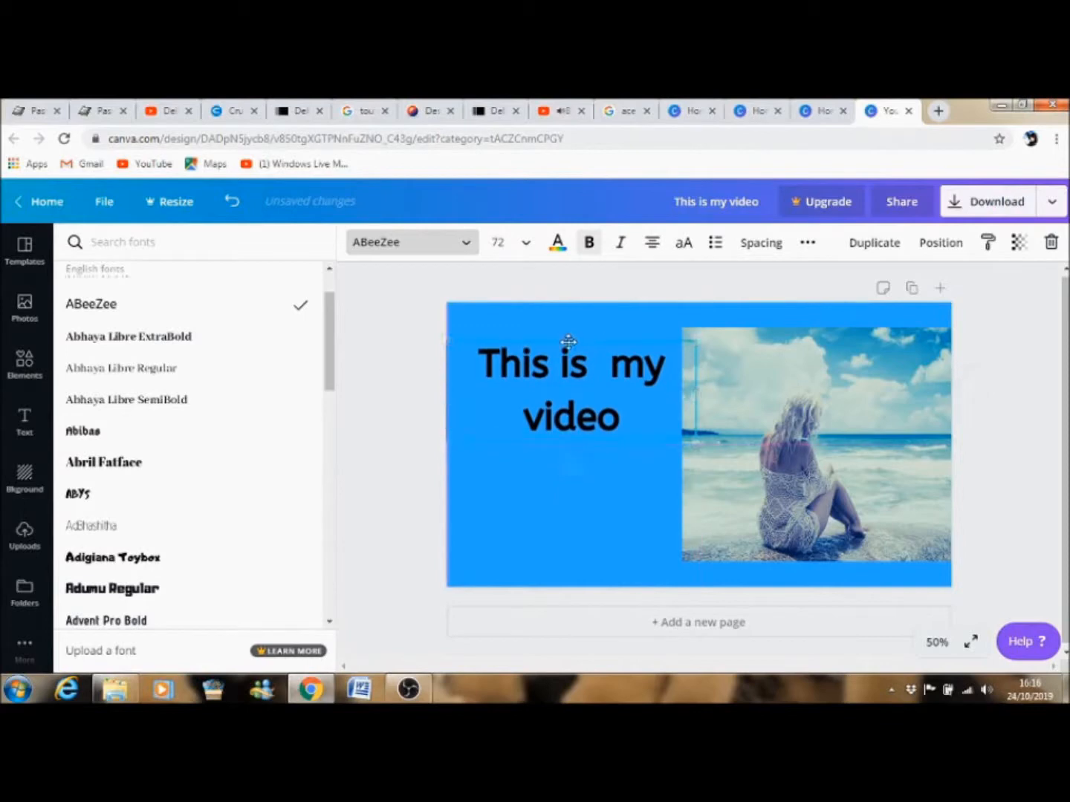
Colour the heading text with a custom reddish-brown, #993636.
click(558, 244)
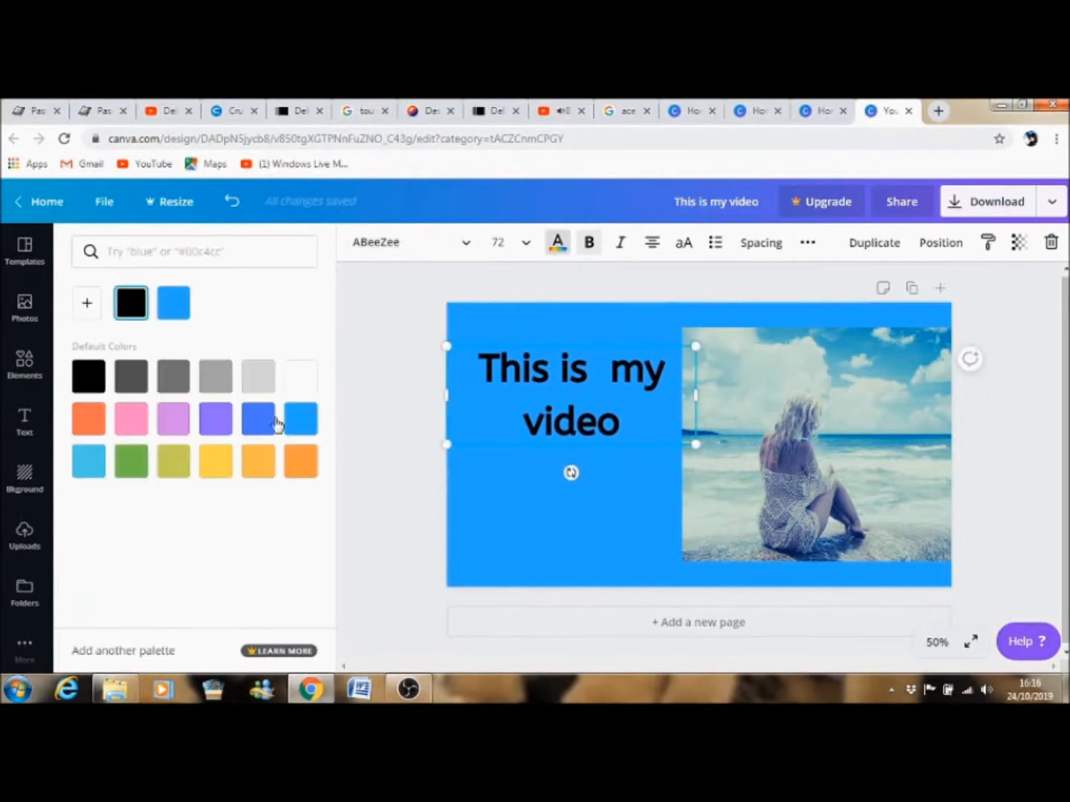
click(87, 303)
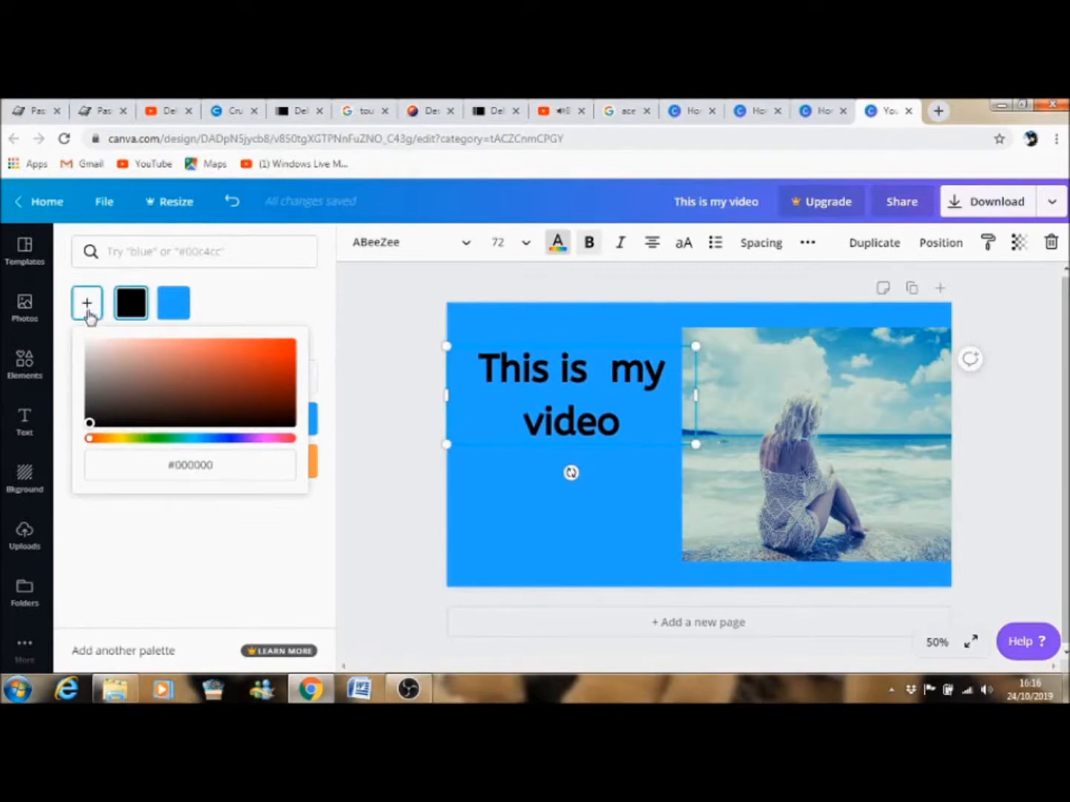
click(221, 376)
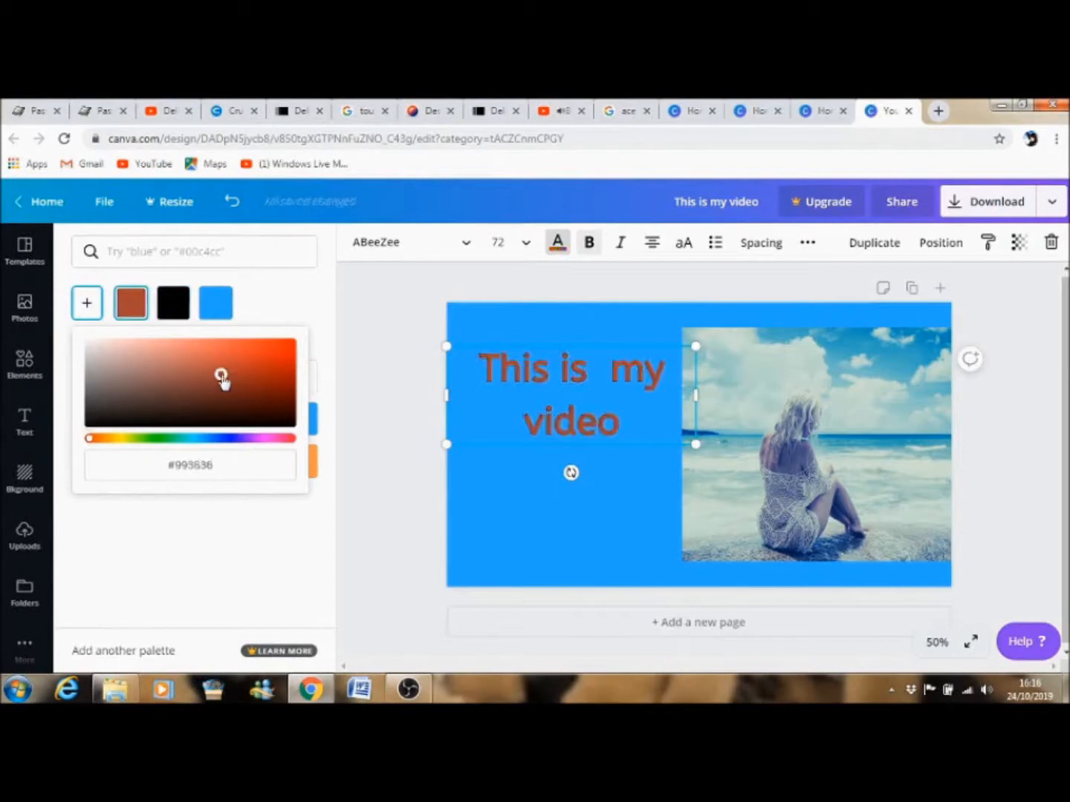
click(133, 312)
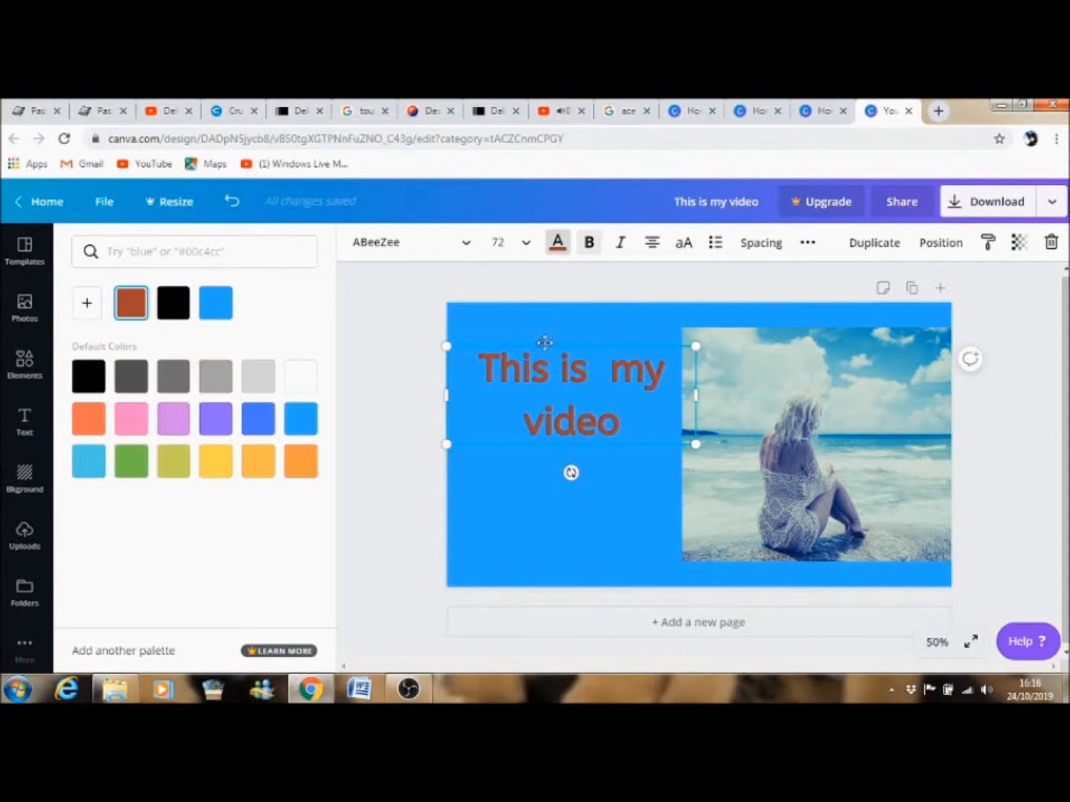
Add a second heading below the first reading "Enjoy!" and move it slightly down.
click(25, 424)
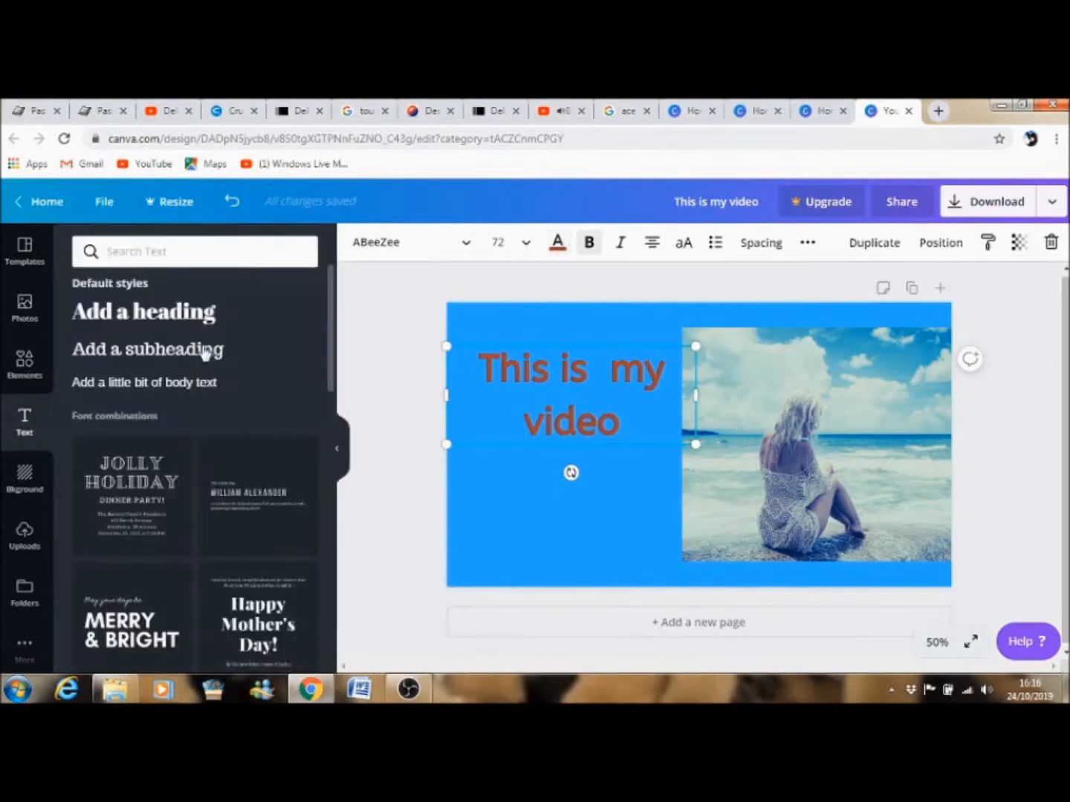
scroll(331, 360, down, 3)
scroll(330, 346, up, 3)
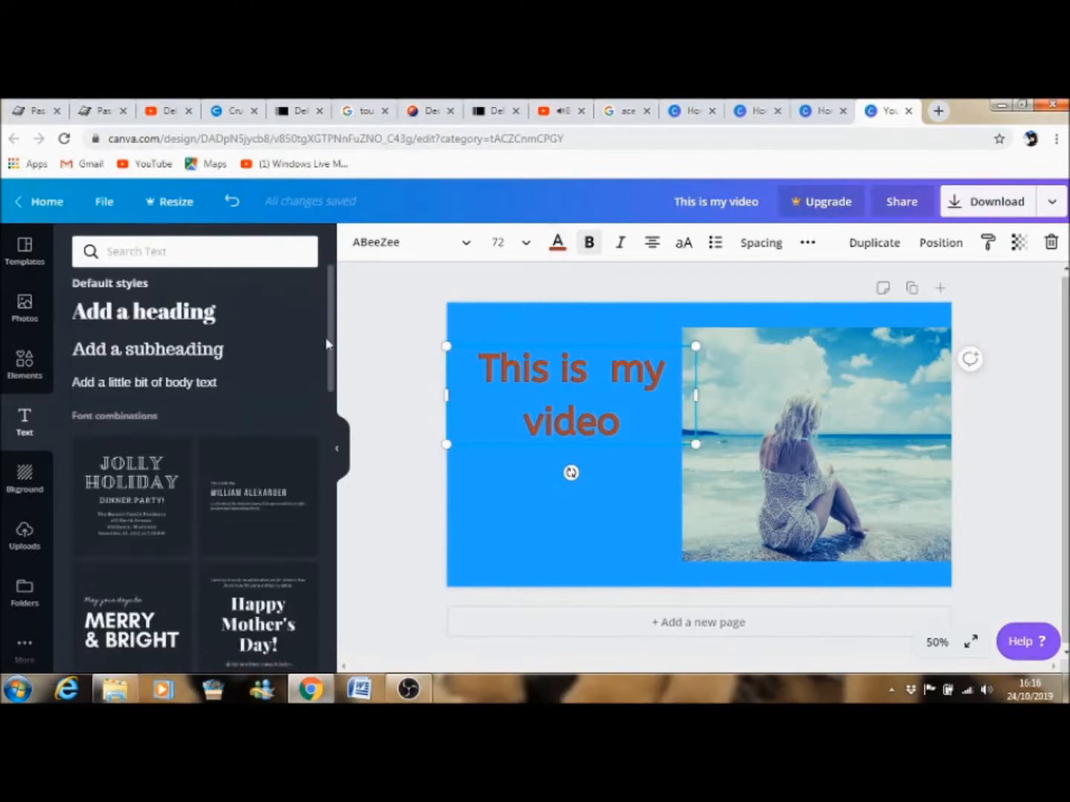
click(183, 317)
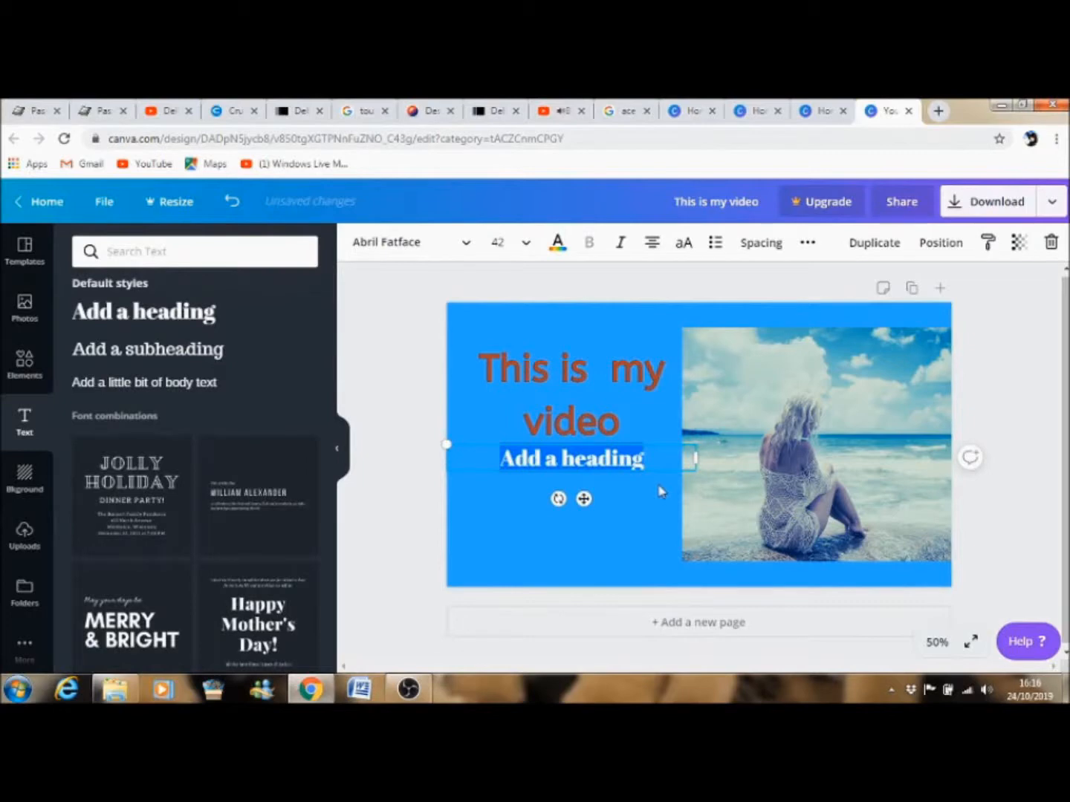
text(Enjoy)
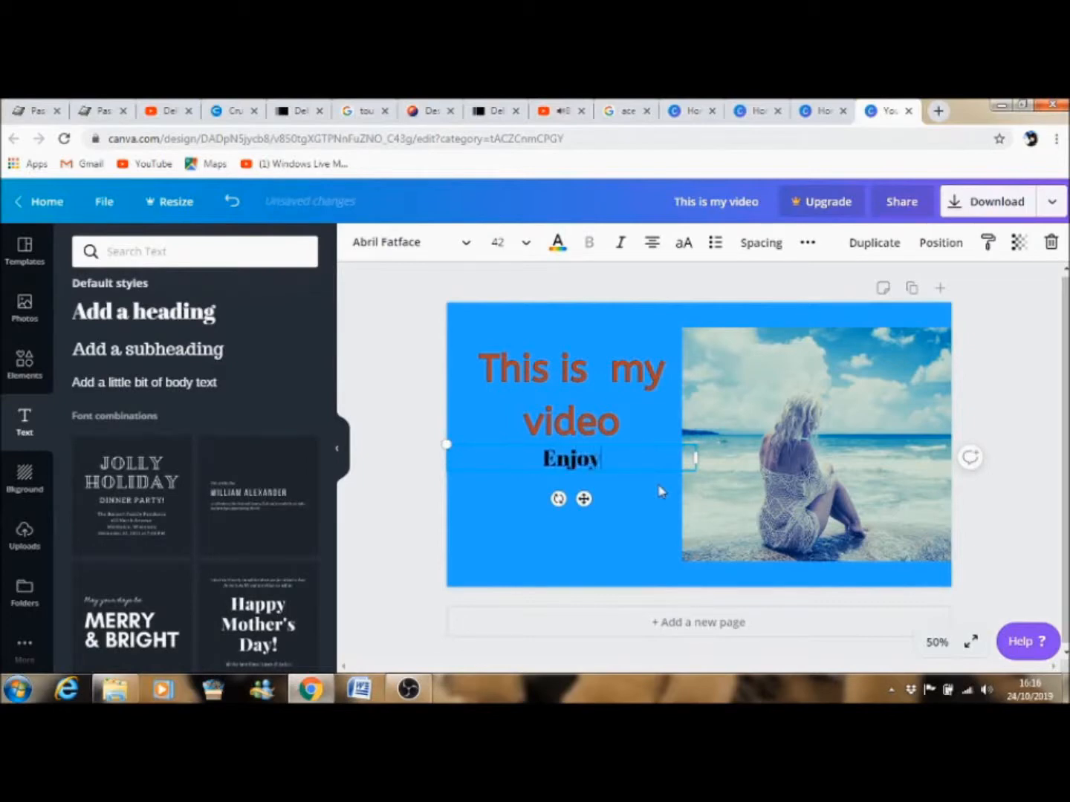
text(!)
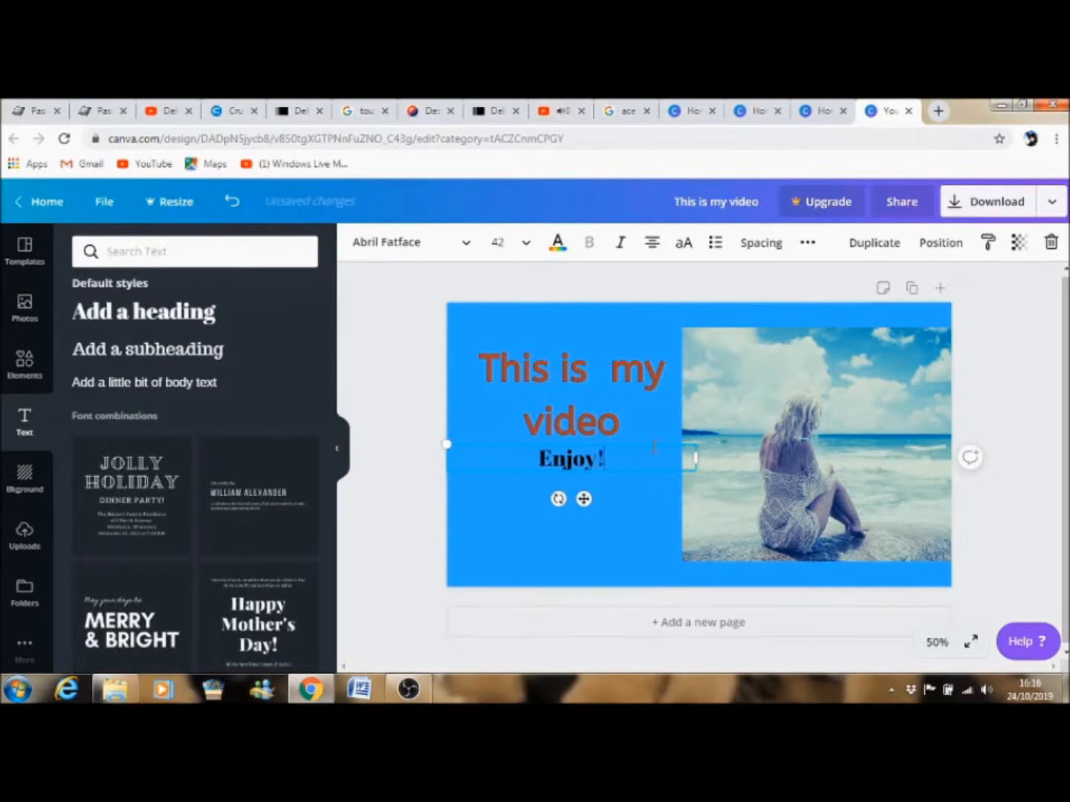
mouse_move(651, 465)
mouse_down()
mouse_move(651, 482)
mouse_move(646, 462)
mouse_up()
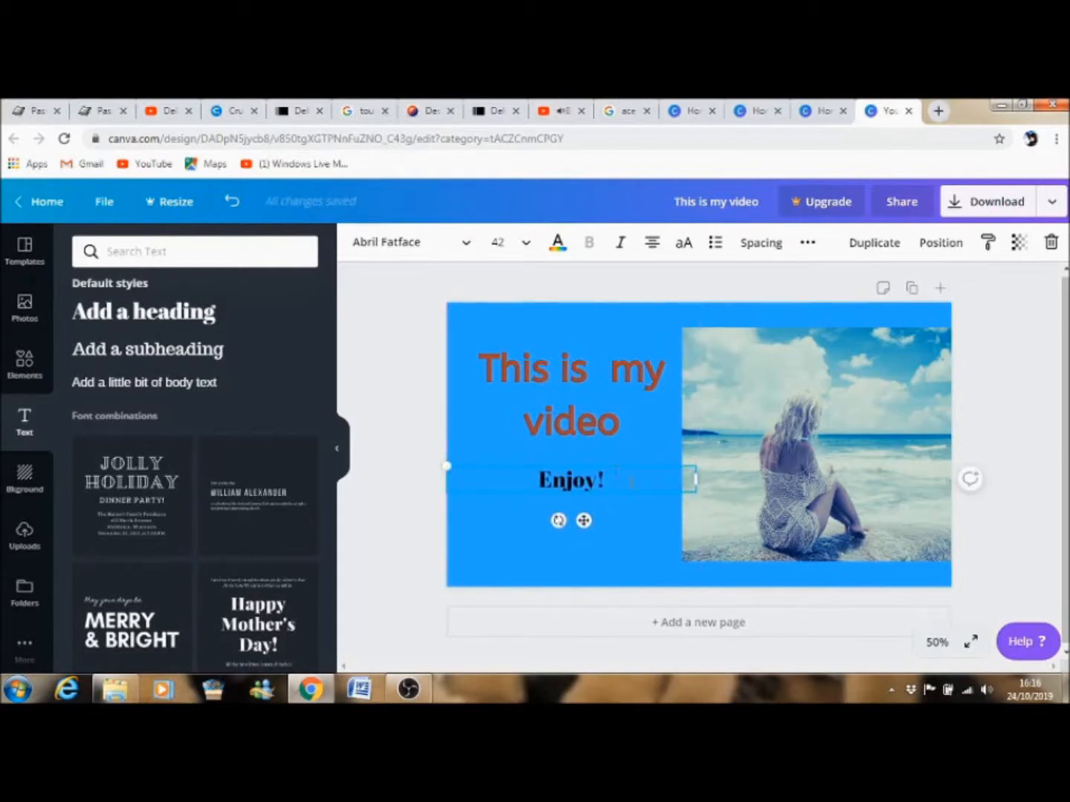
click(535, 559)
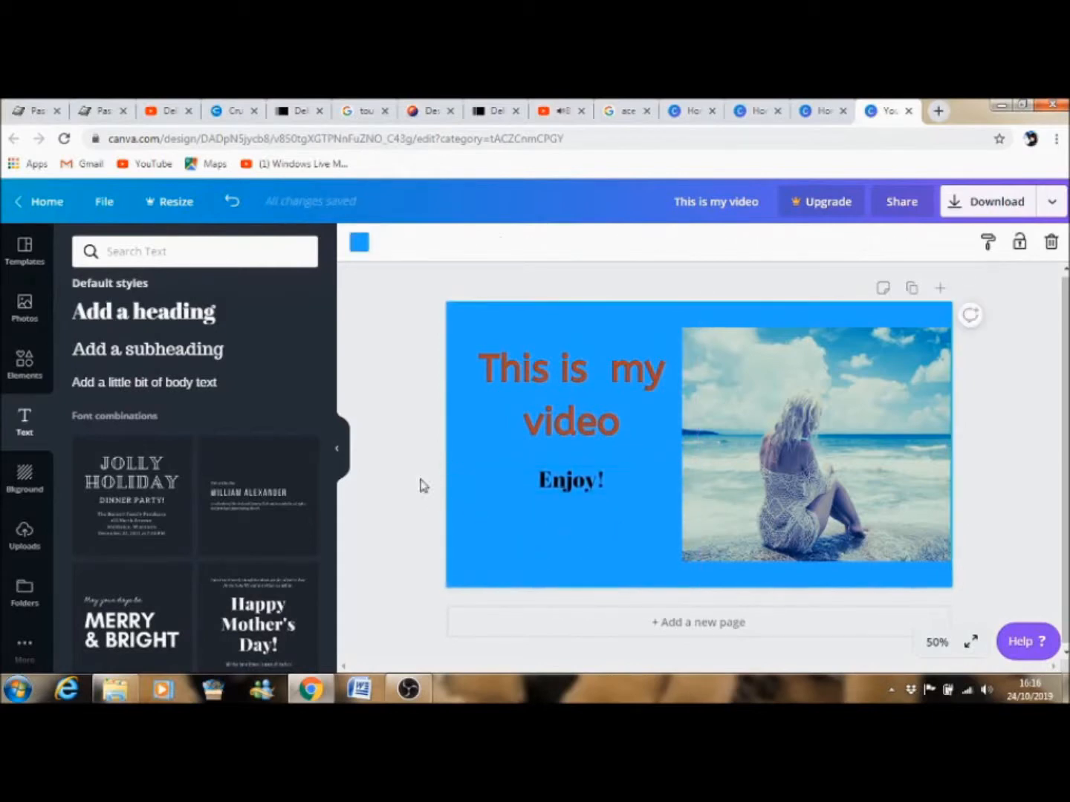
Browse the elements library categories.
click(23, 364)
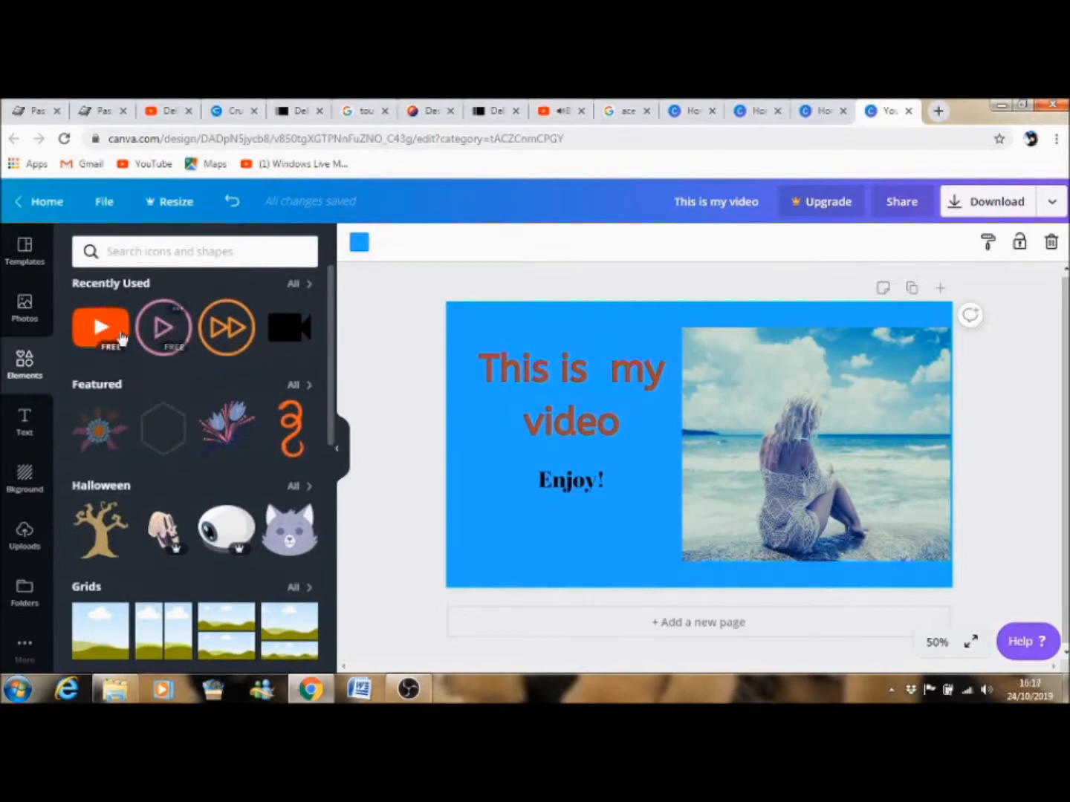
scroll(331, 340, down, 1)
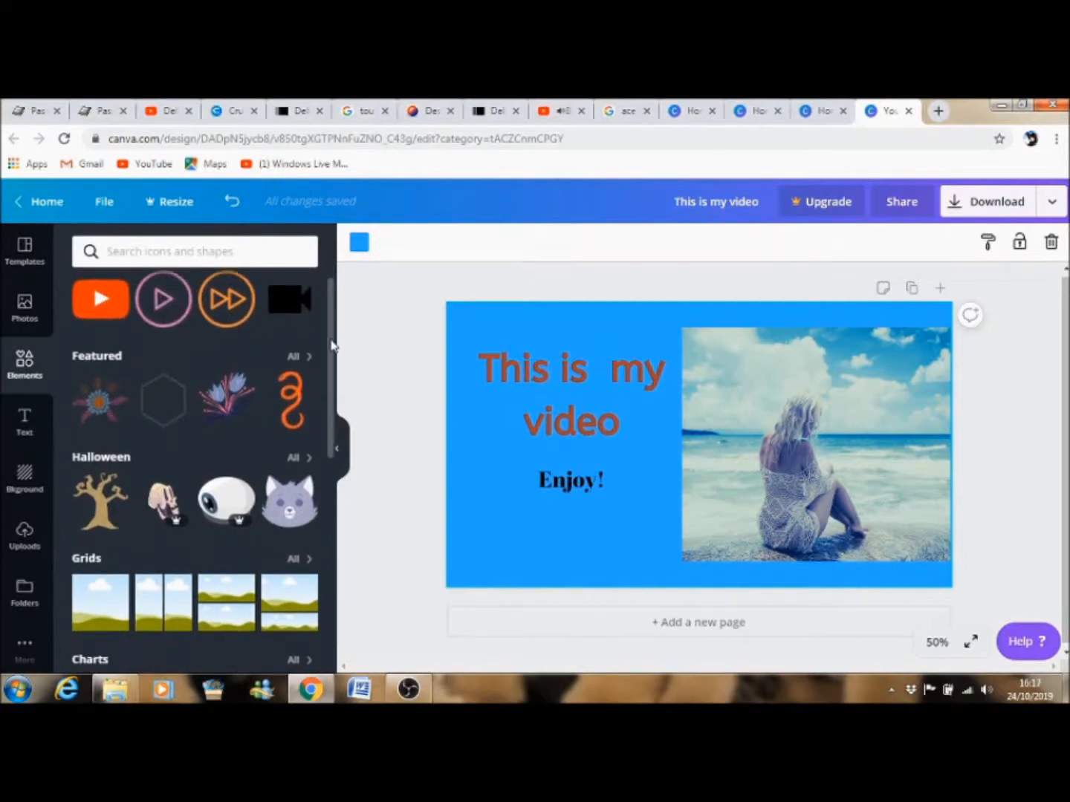
scroll(329, 352, down, 2)
scroll(331, 369, down, 5)
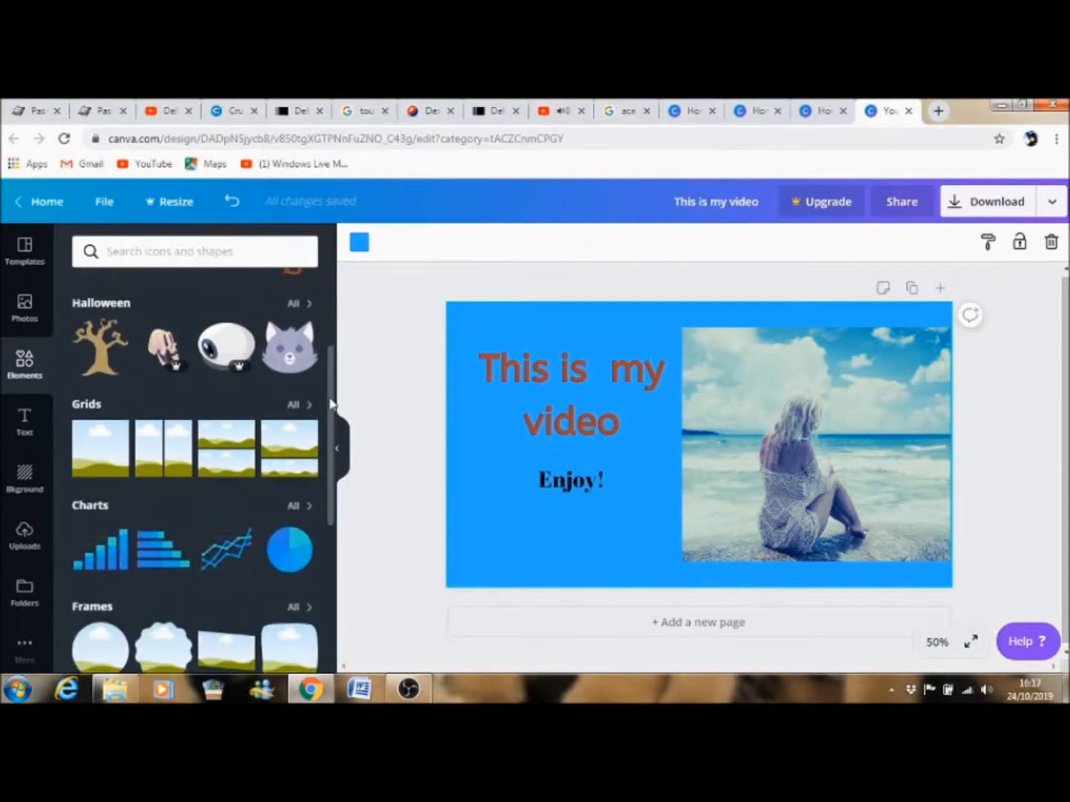
scroll(324, 519, down, 3)
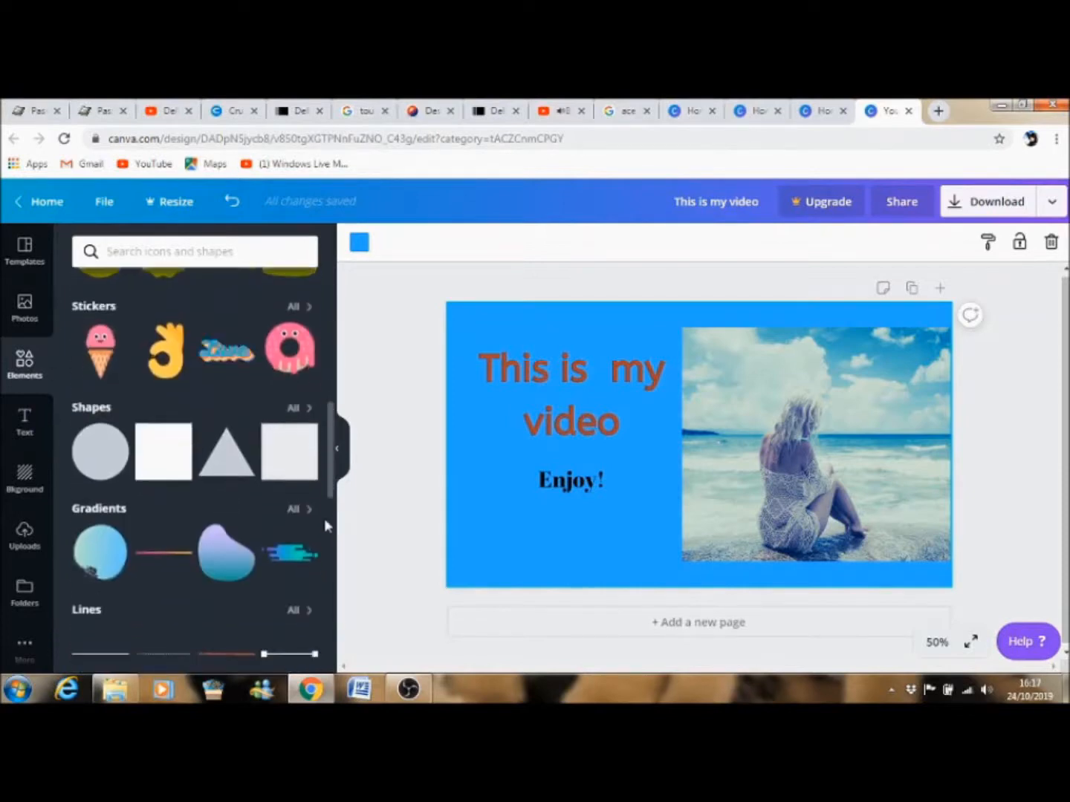
scroll(325, 535, up, 10)
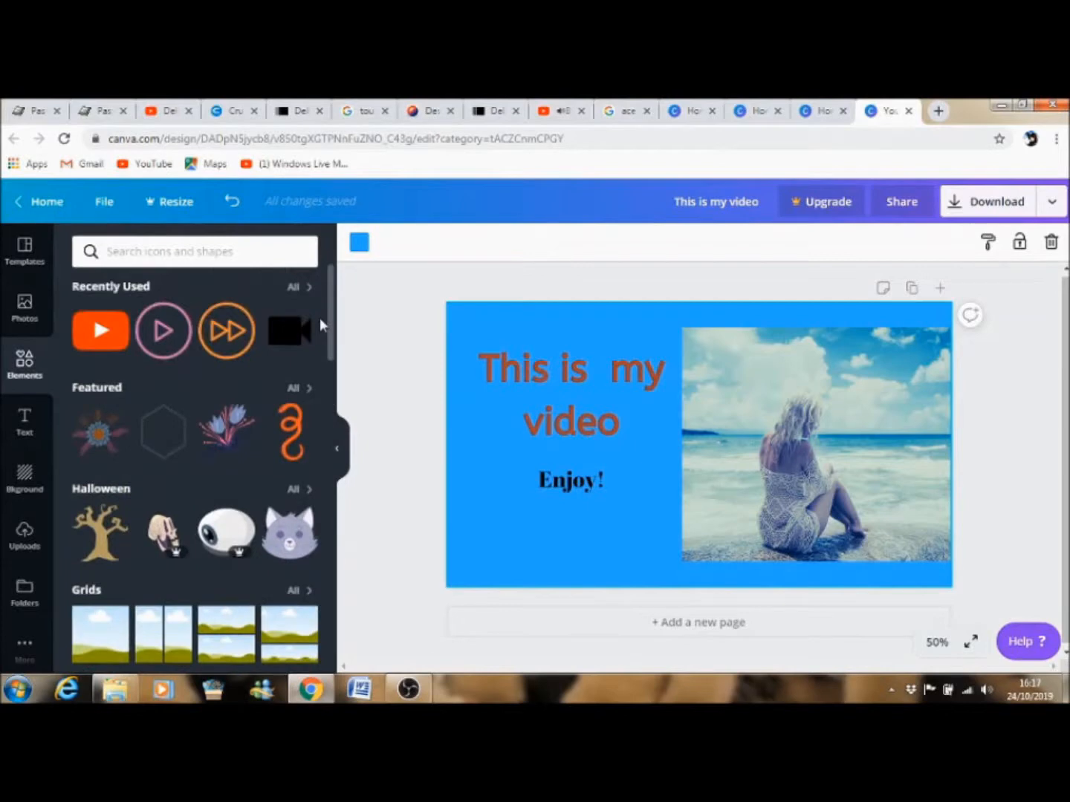
scroll(324, 488, down, 14)
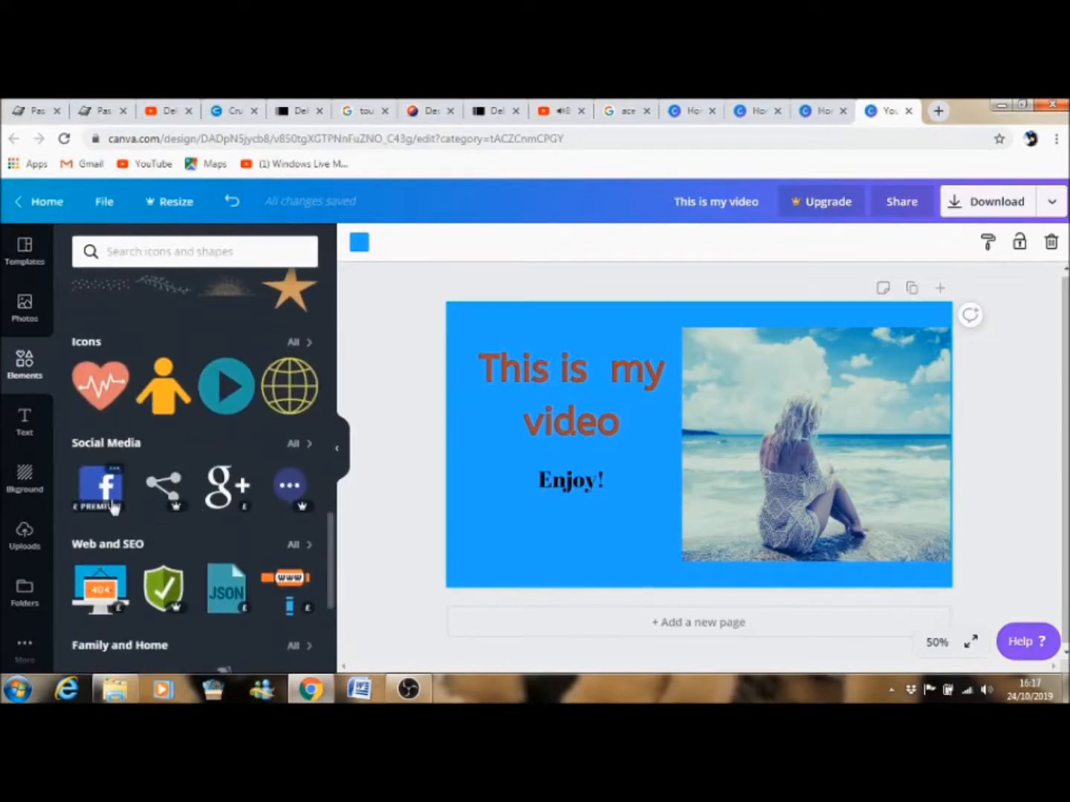
mouse_move(118, 506)
drag(332, 538, 325, 279)
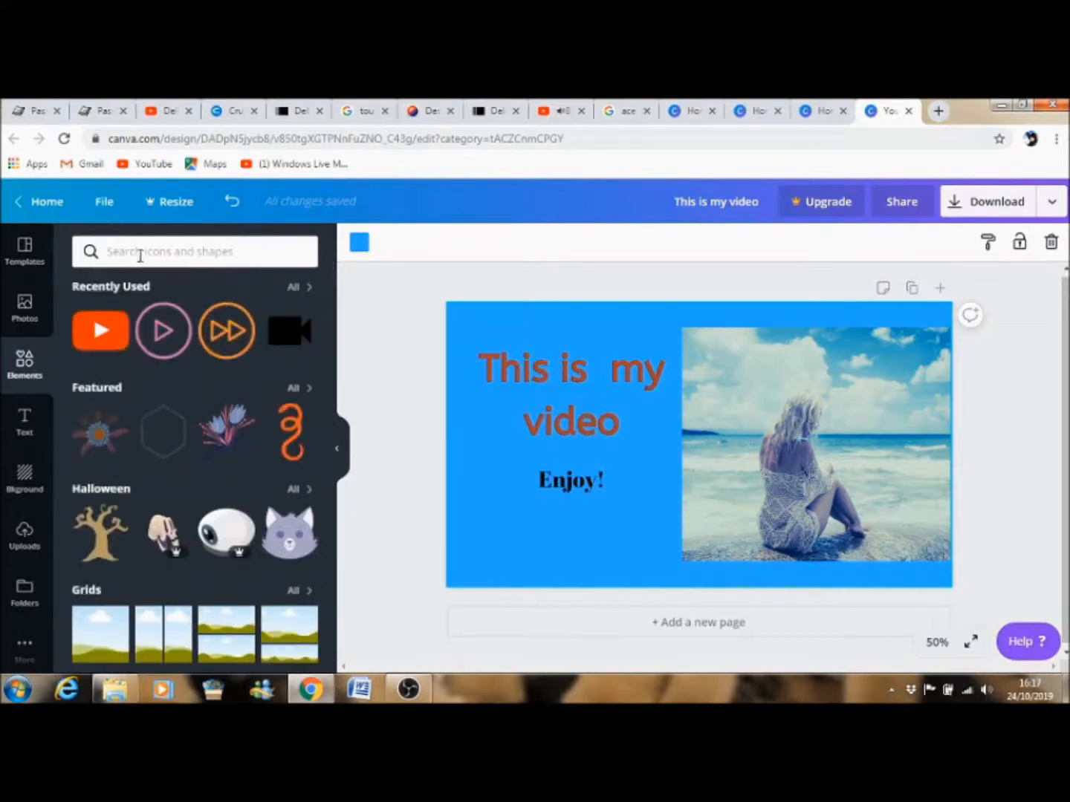
Search elements for guitar, add the orange guitar, and shrink it into the lower area left of the photo.
click(139, 254)
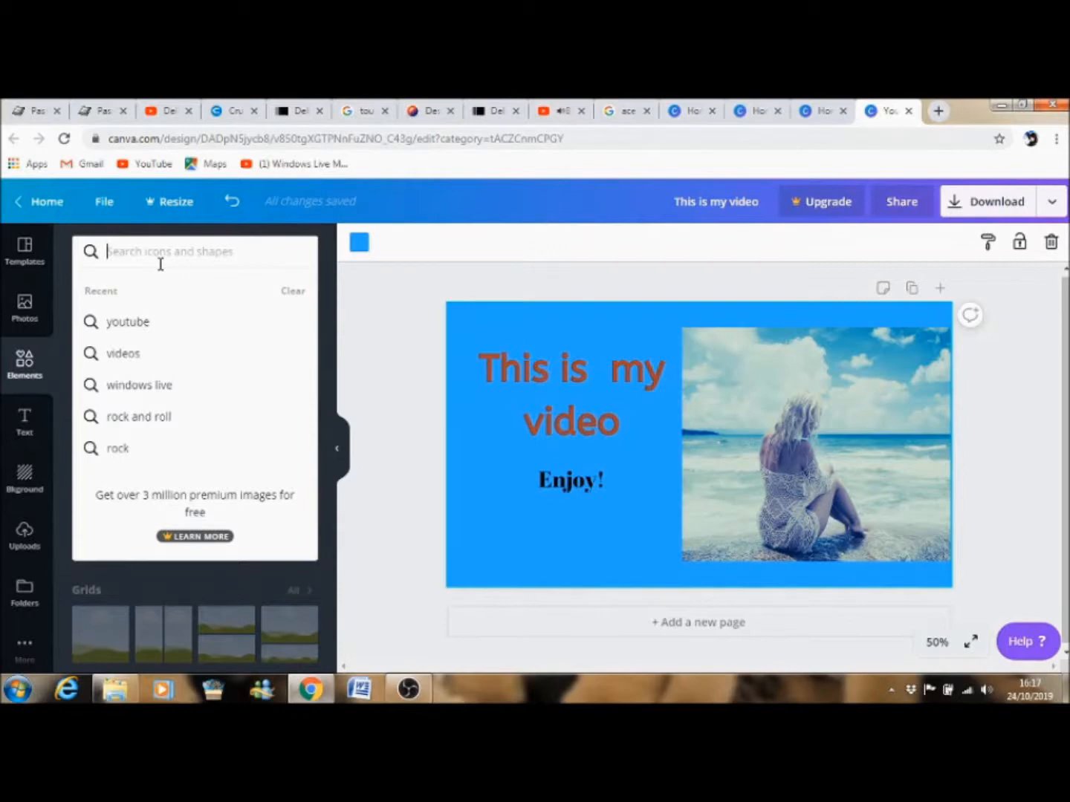
text(g)
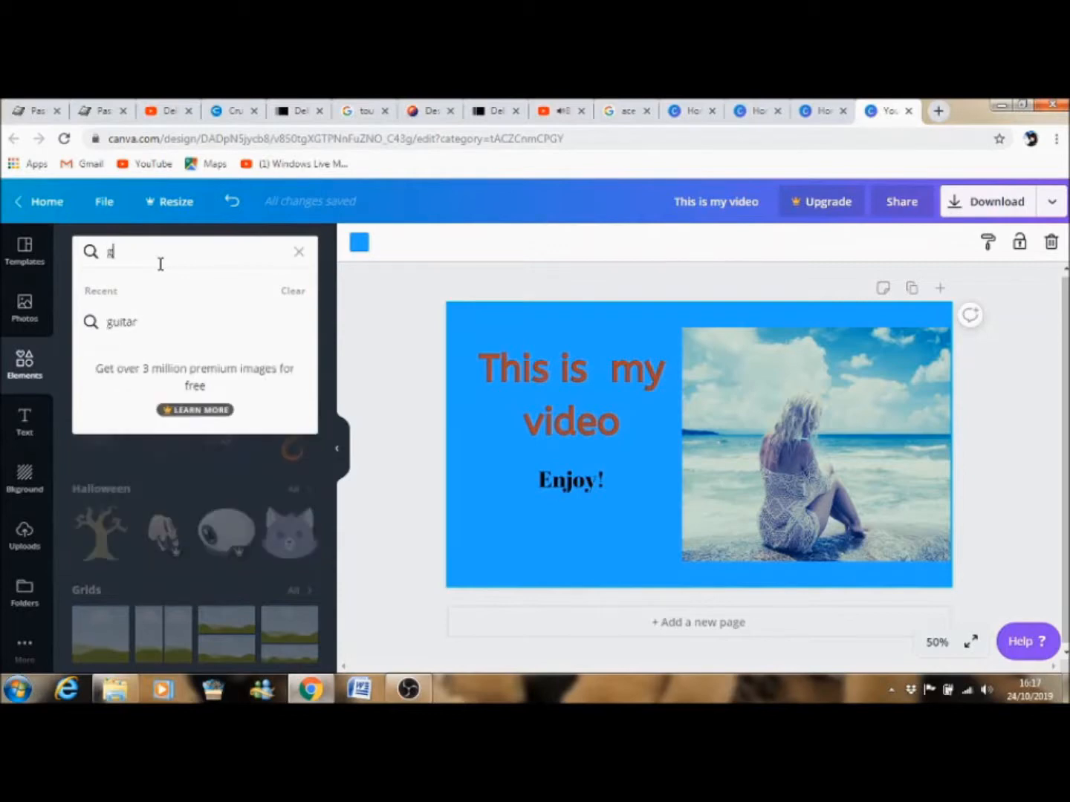
text(uitar)
key(Return)
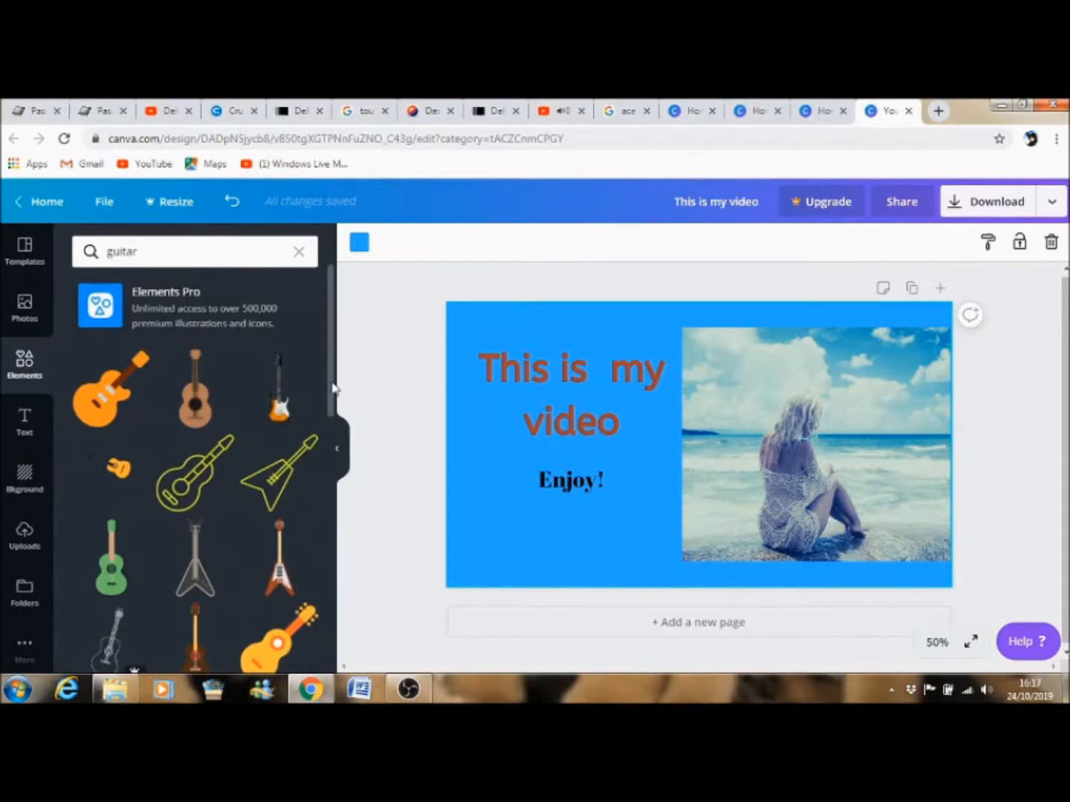
scroll(303, 545, down, 10)
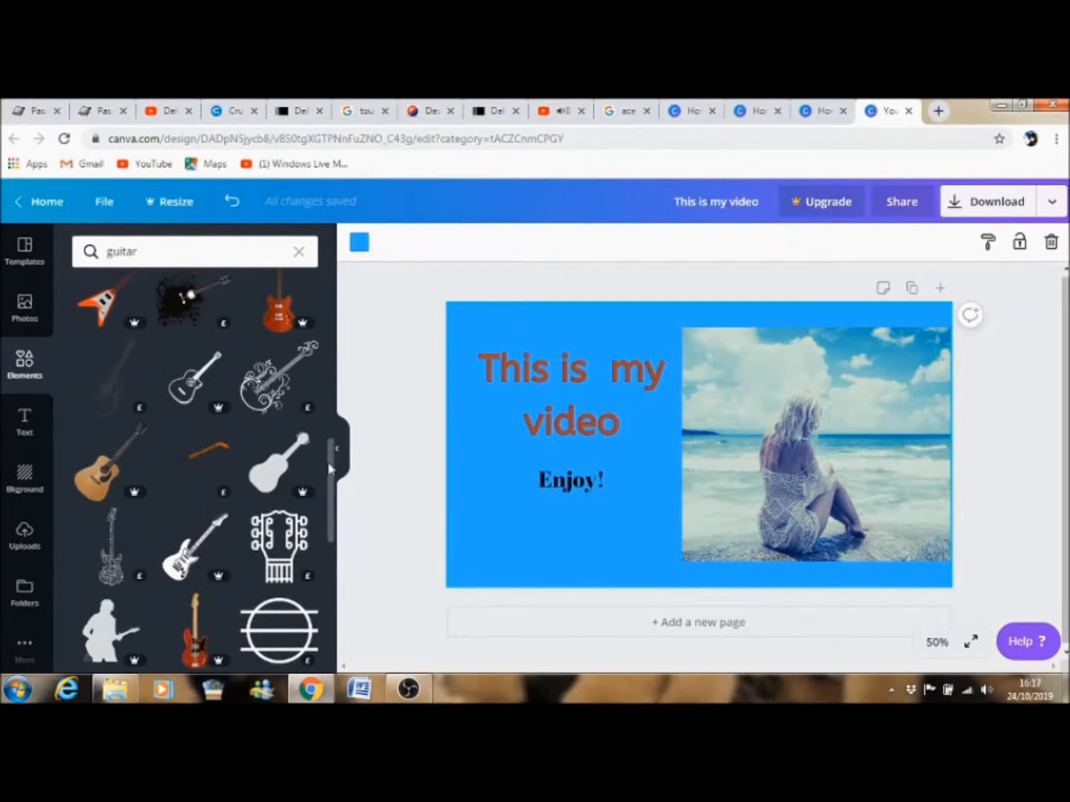
drag(331, 477, 300, 284)
click(94, 419)
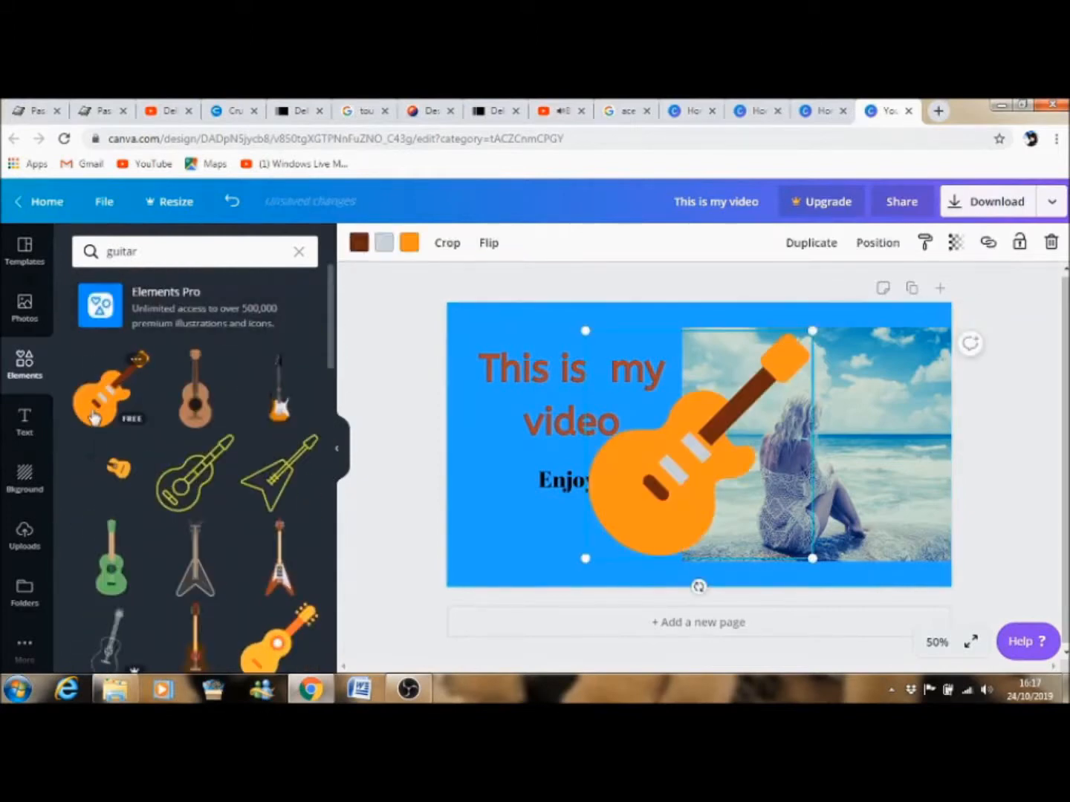
drag(812, 330, 648, 535)
click(509, 546)
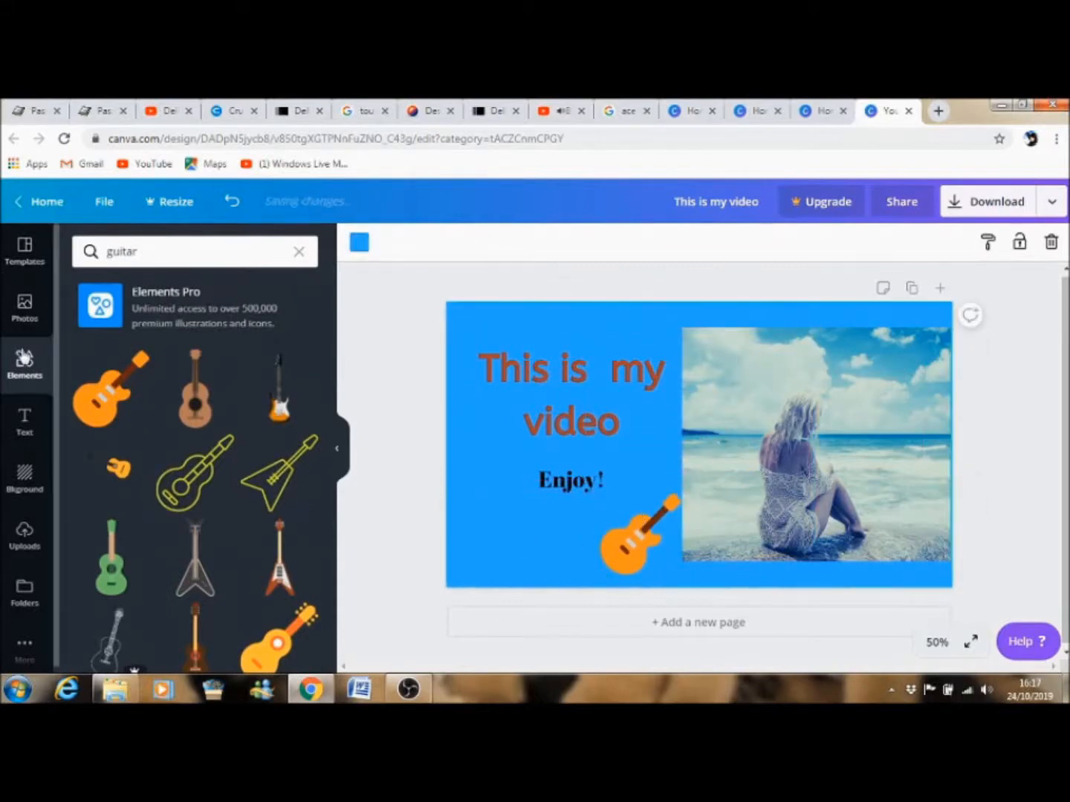
Search elements for youtube, add the orange play button, and shrink it beside the "Enjoy!" text.
click(299, 251)
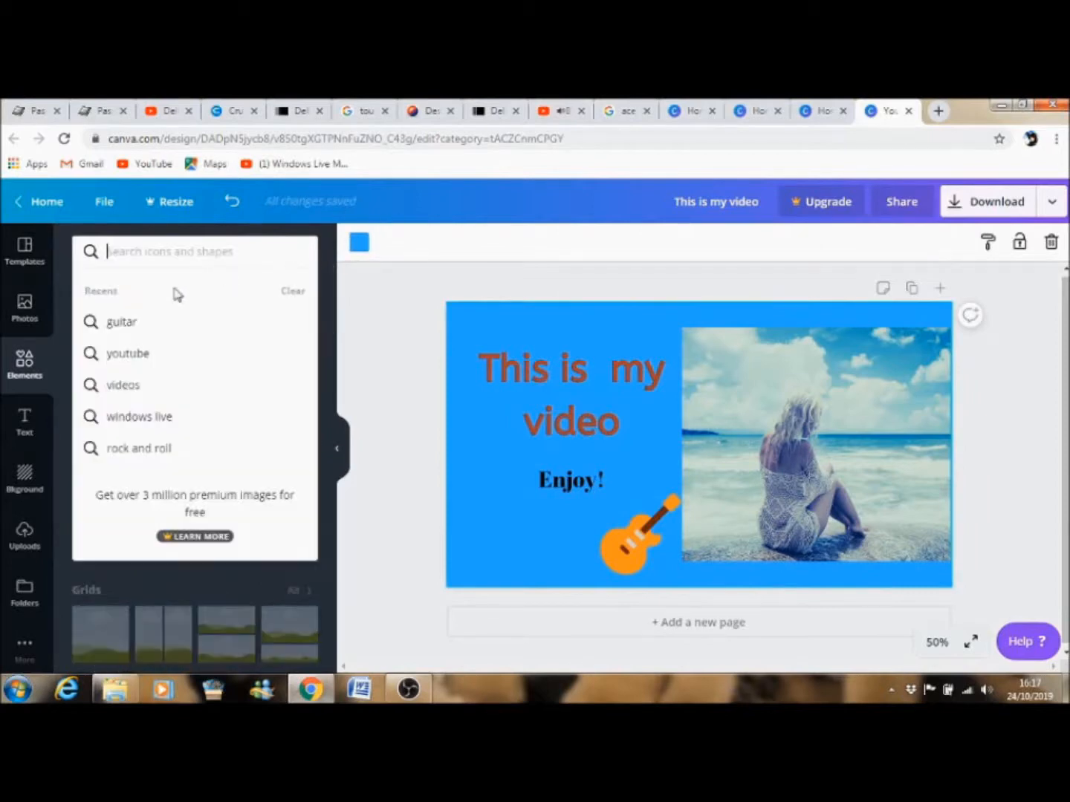
click(130, 356)
click(105, 407)
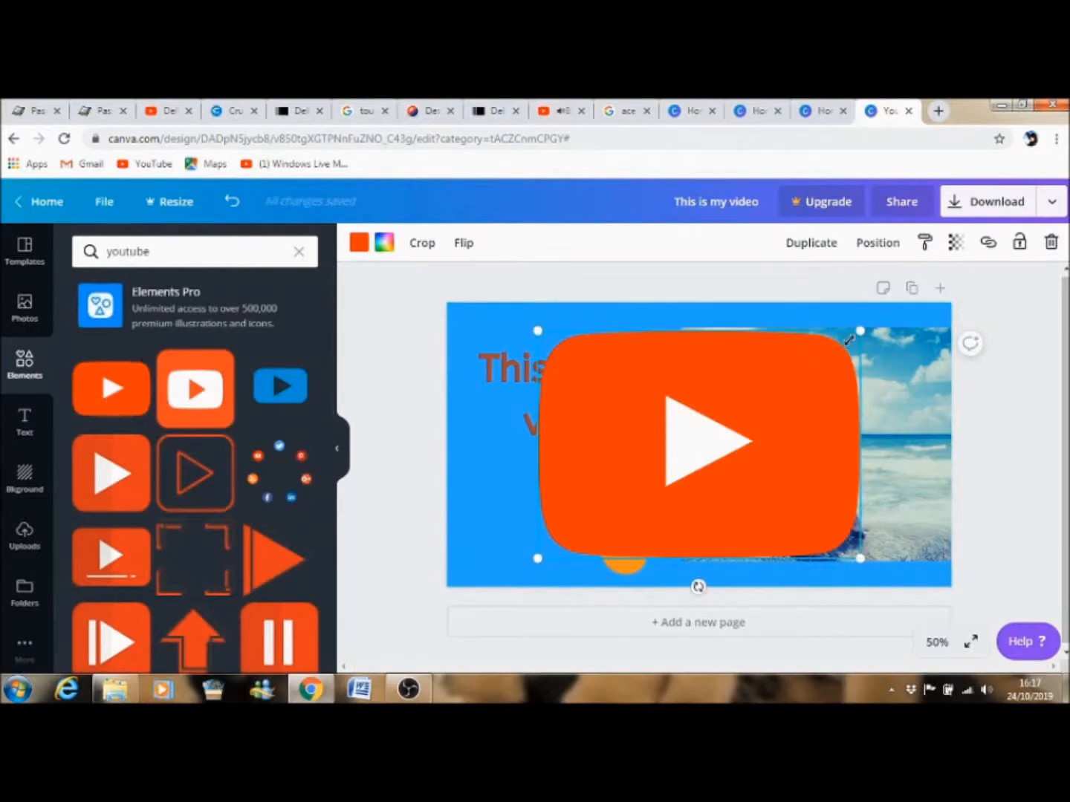
drag(849, 339, 497, 479)
click(525, 535)
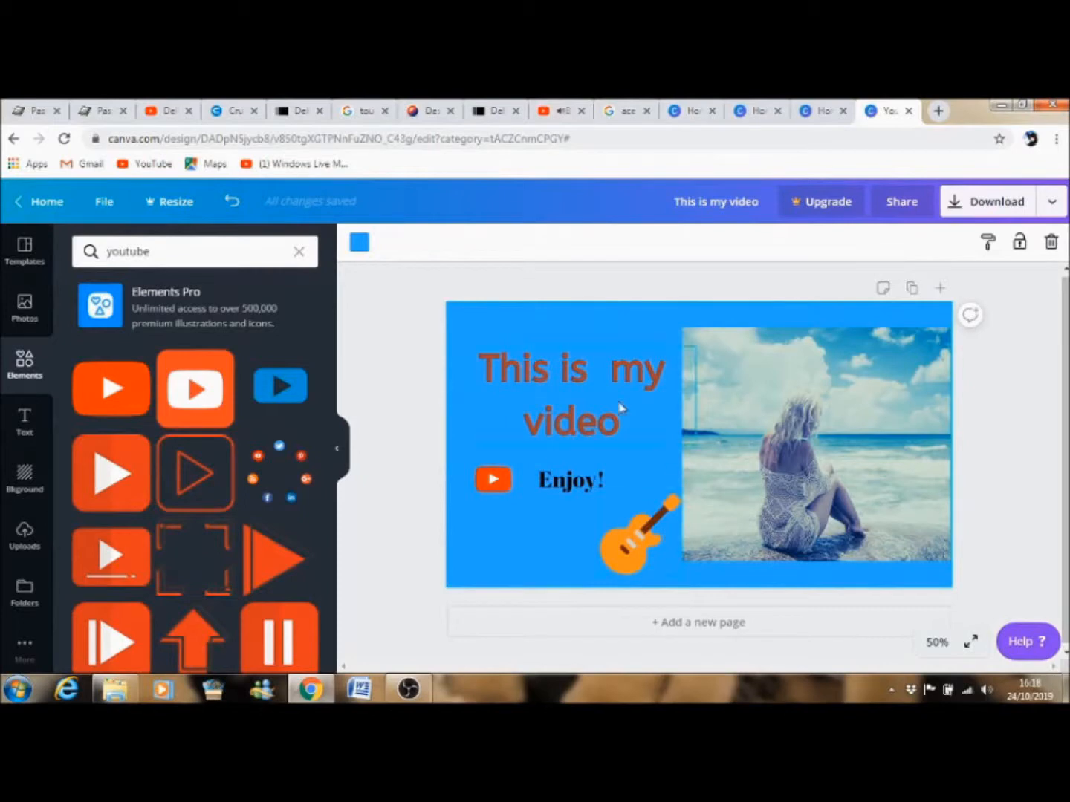
click(25, 316)
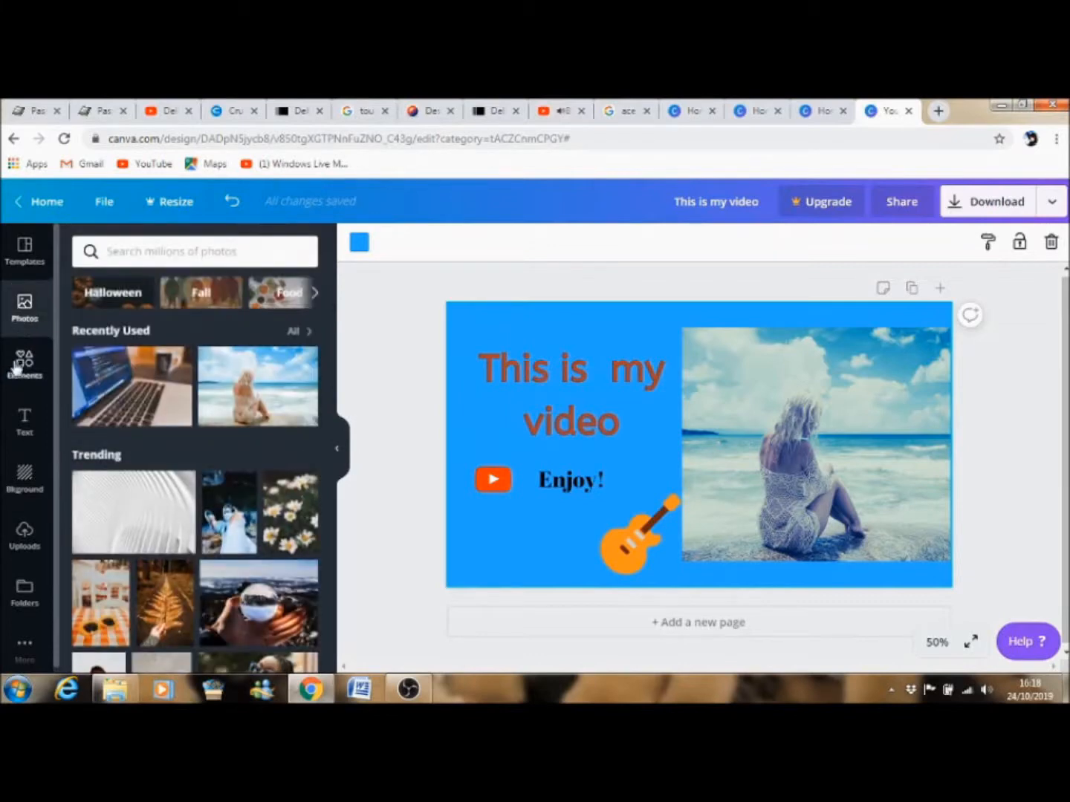
click(168, 247)
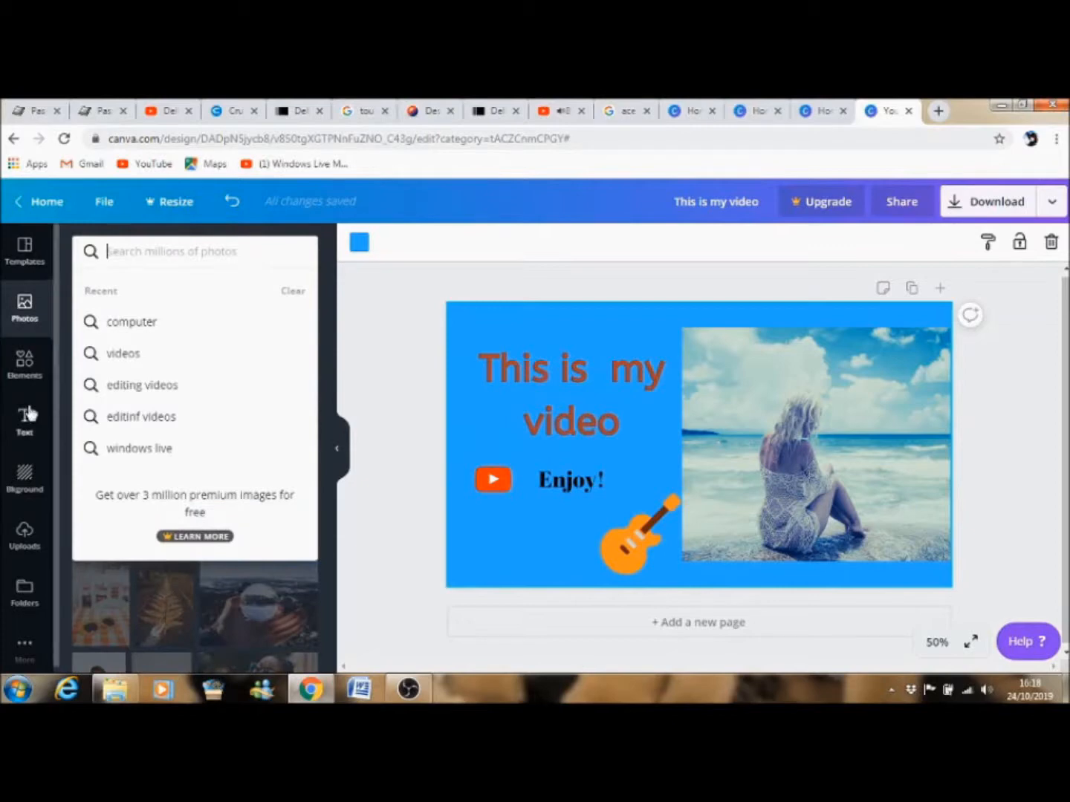
click(55, 589)
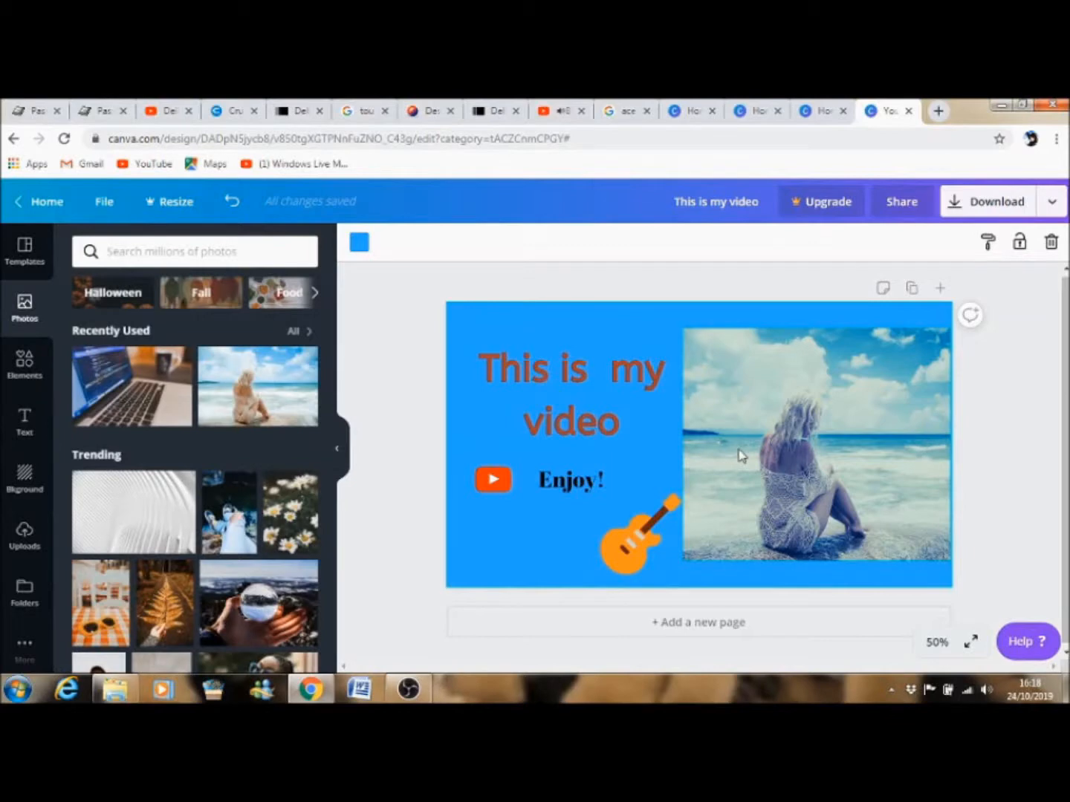
Open the thumbnail's download options, then leave the editor for the Canva home page.
click(1027, 202)
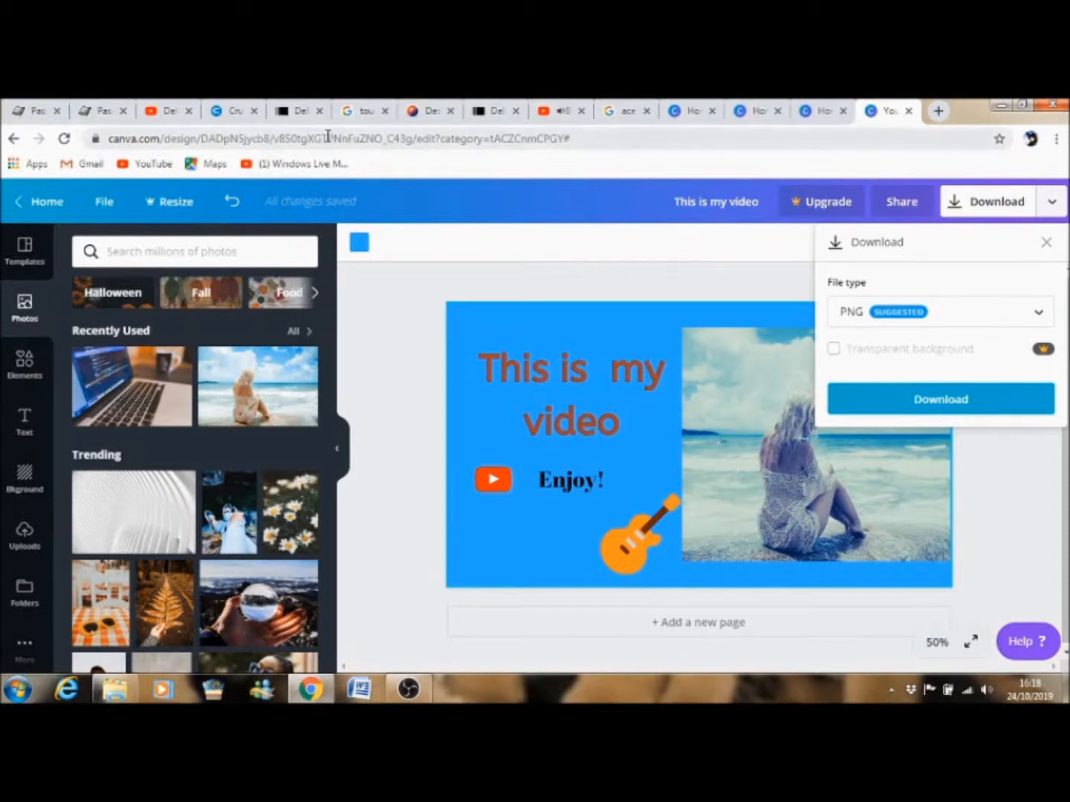
click(44, 202)
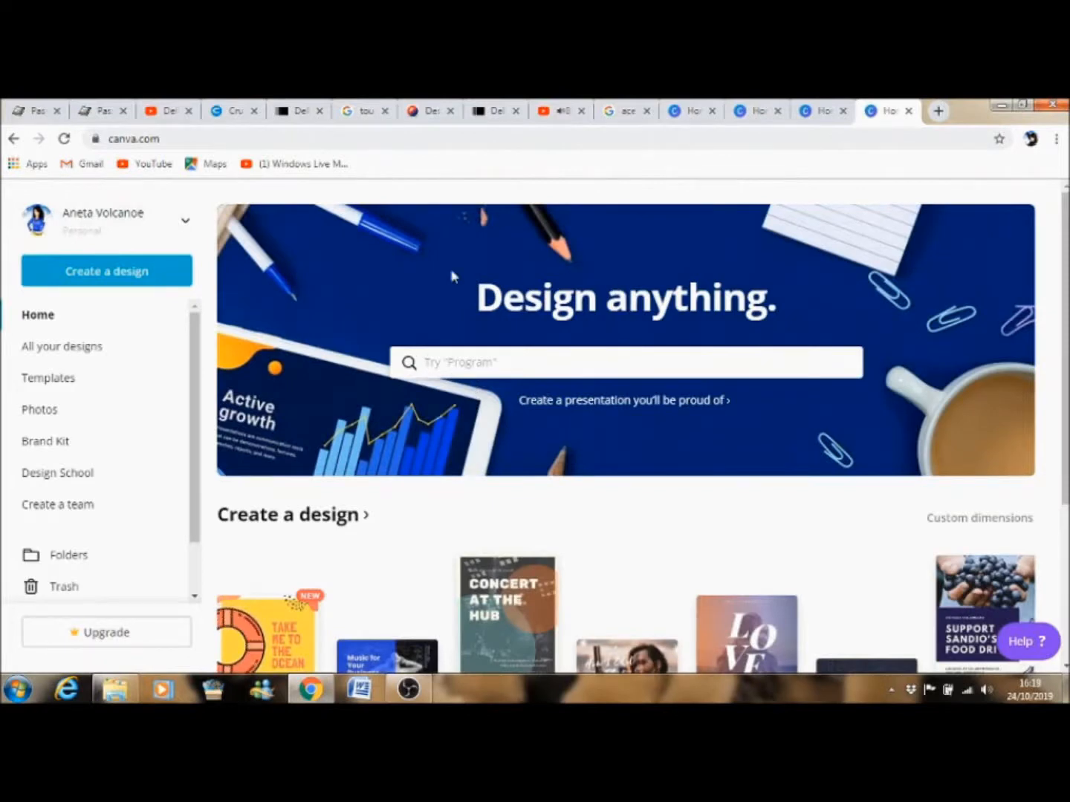
click(499, 361)
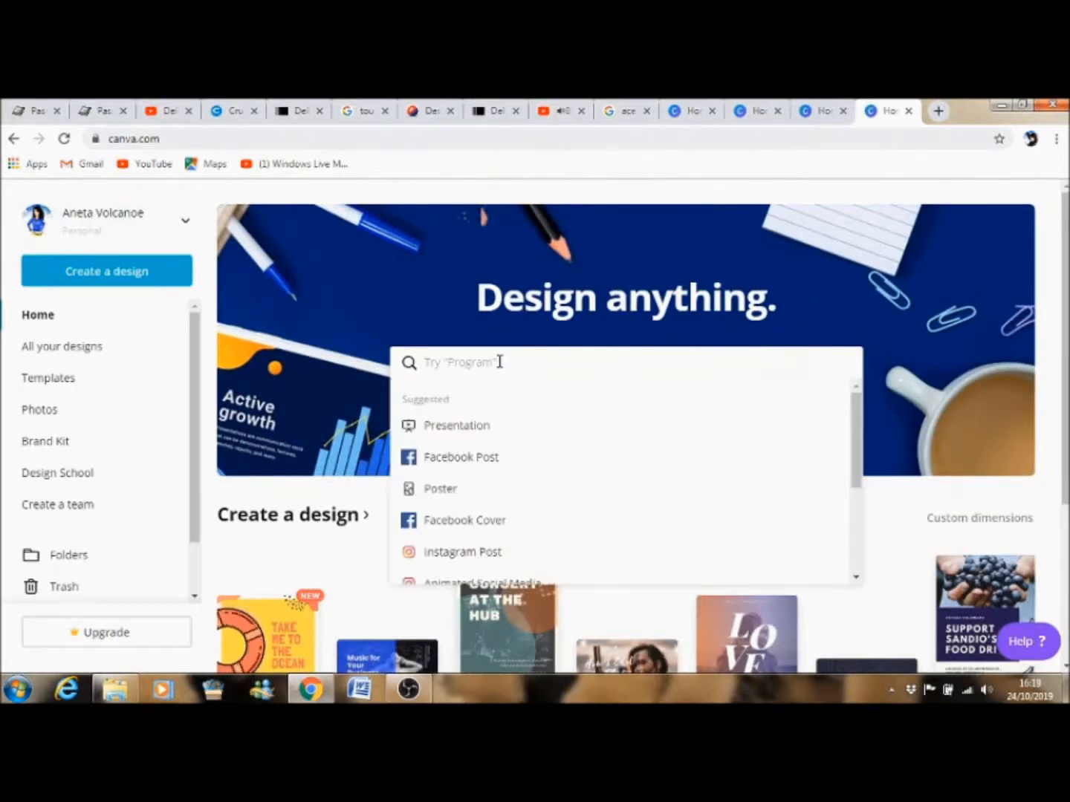
text(In)
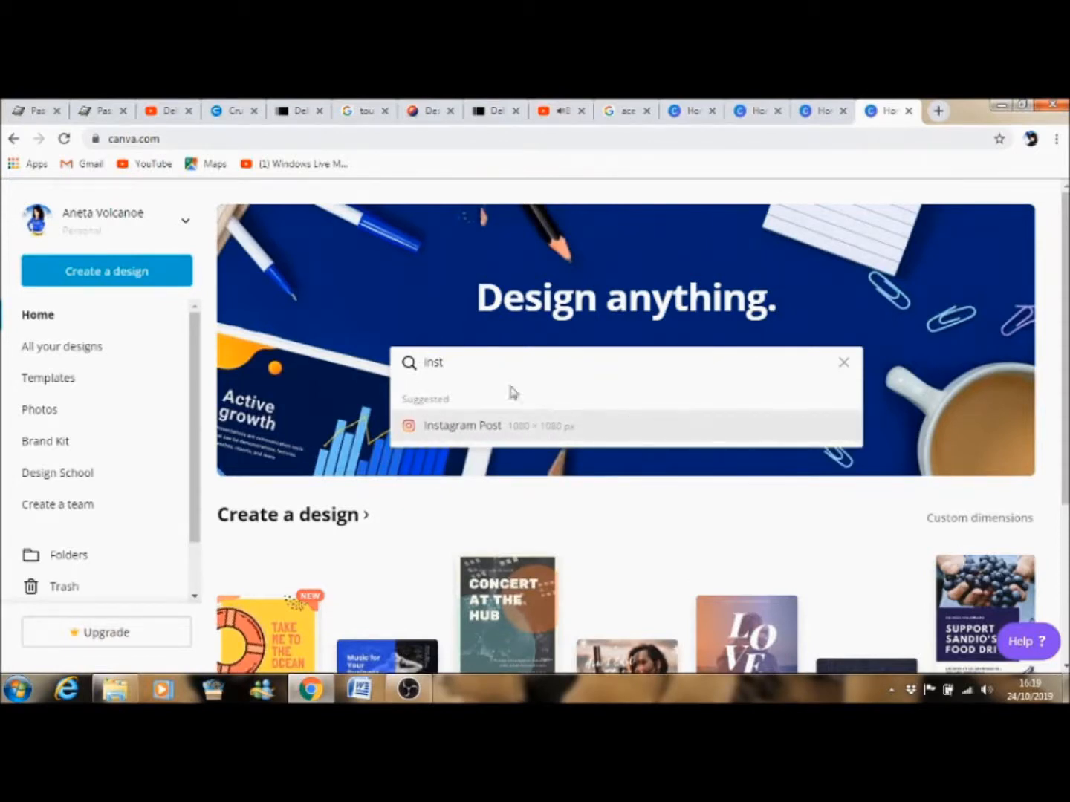
key(BackSpace)
key(BackSpace)
key(BackSpace)
key(BackSpace)
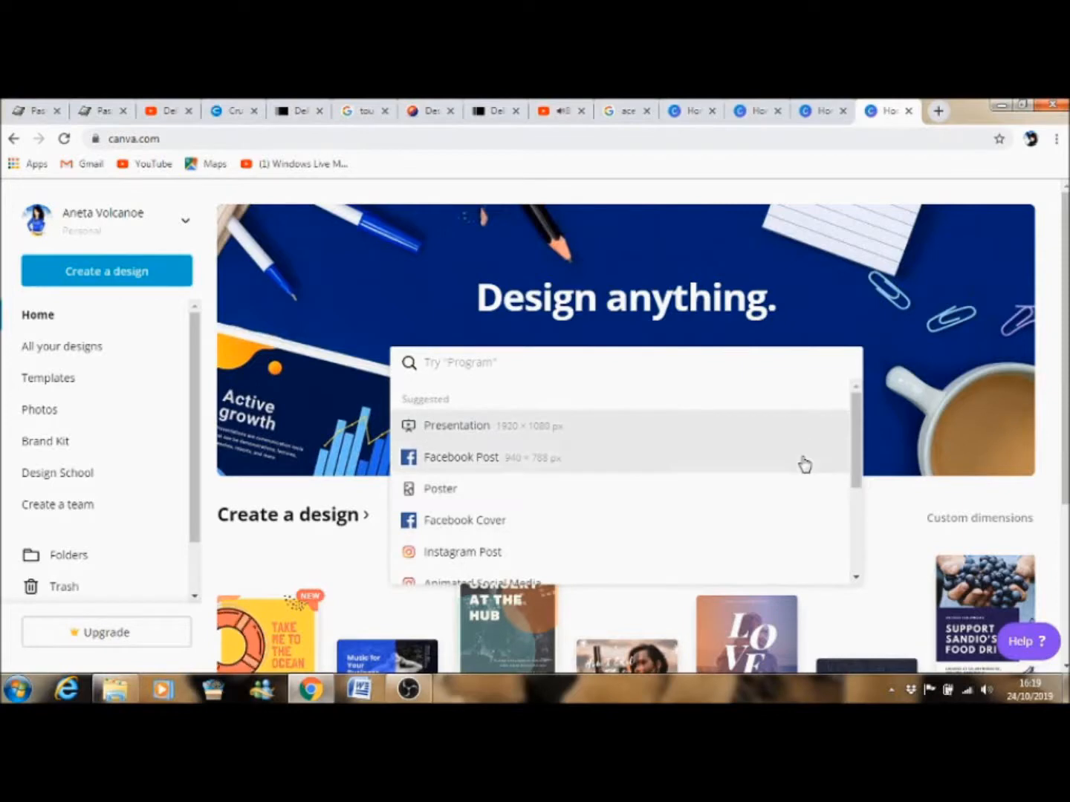
Search the home page design types for banners and look over the suggested banner formats.
drag(856, 429, 844, 396)
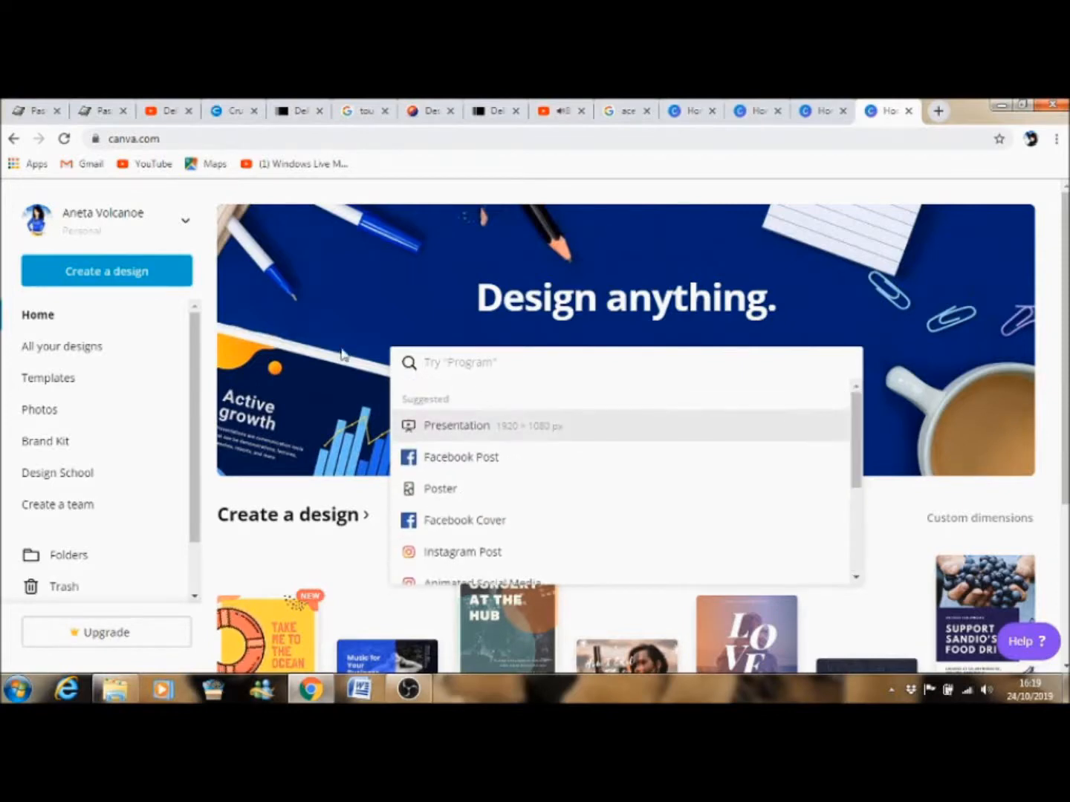
text(baneers)
key(BackSpace)
key(BackSpace)
key(BackSpace)
key(BackSpace)
key(Num_Lock)
text(ners)
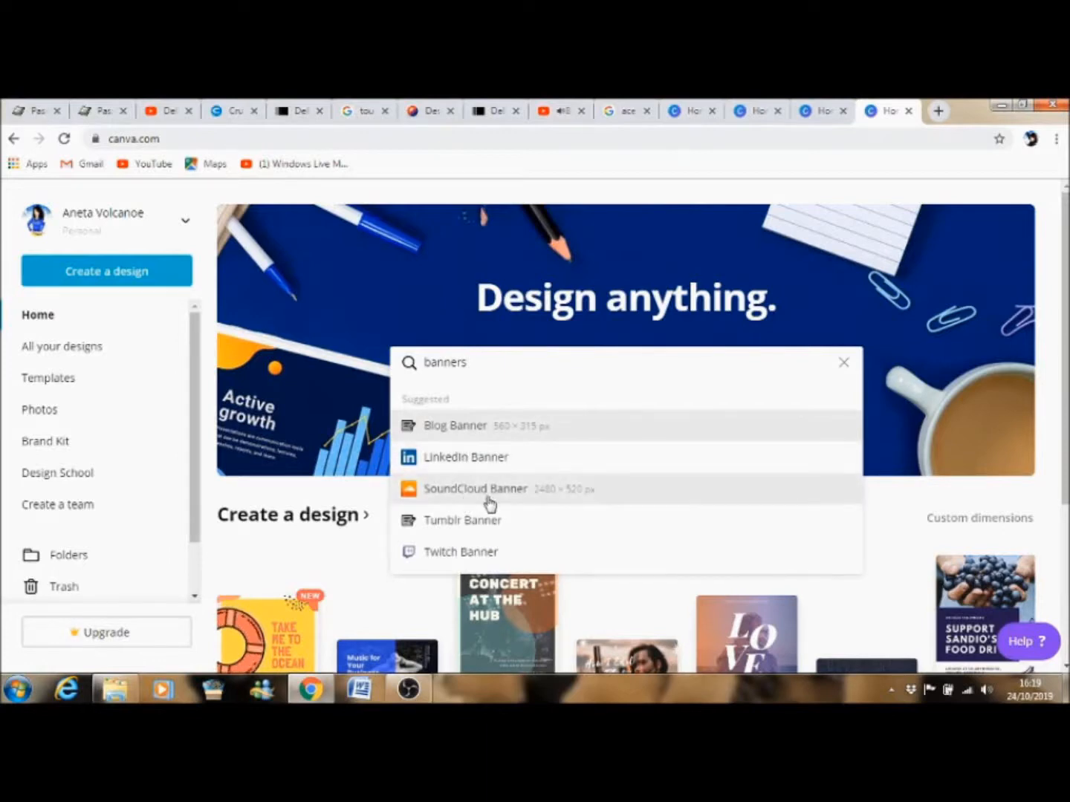
click(415, 294)
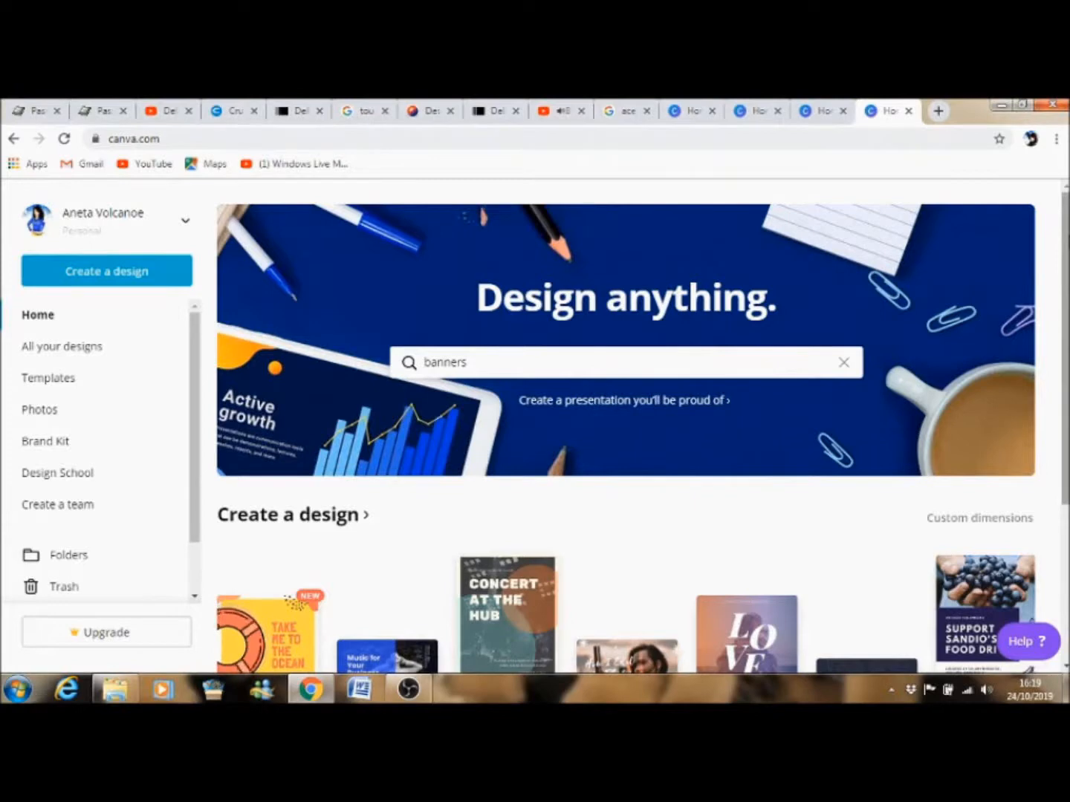
scroll(642, 427, down, 1)
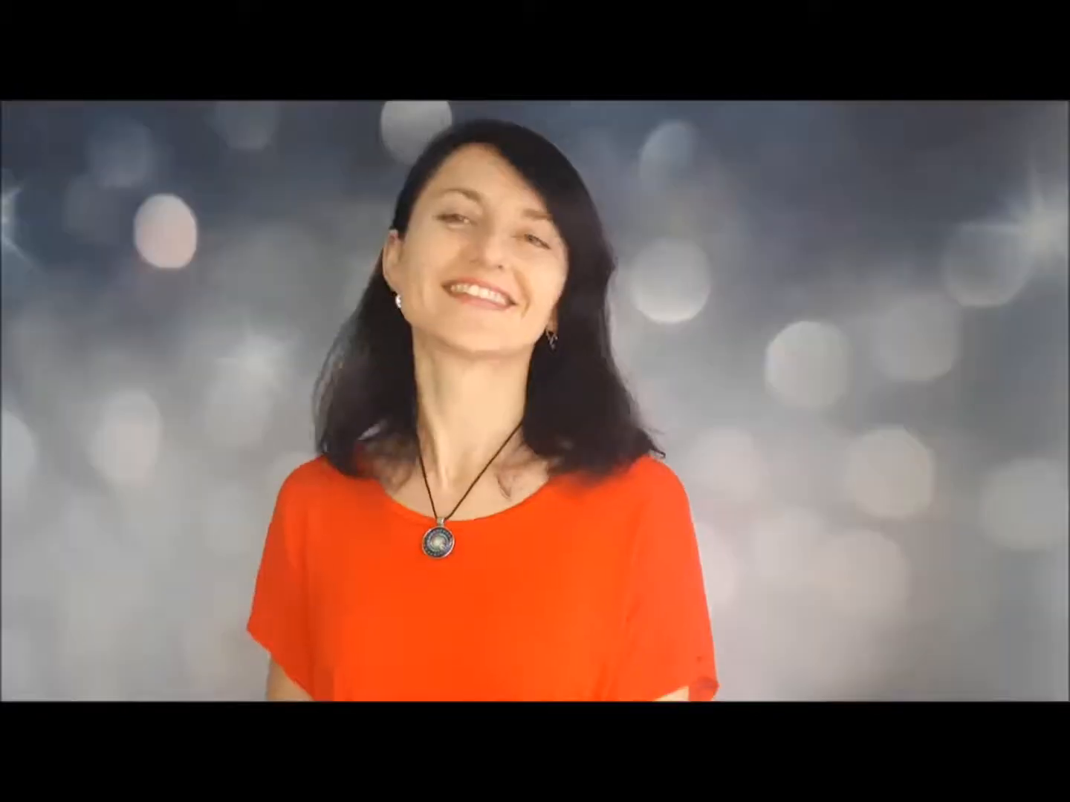